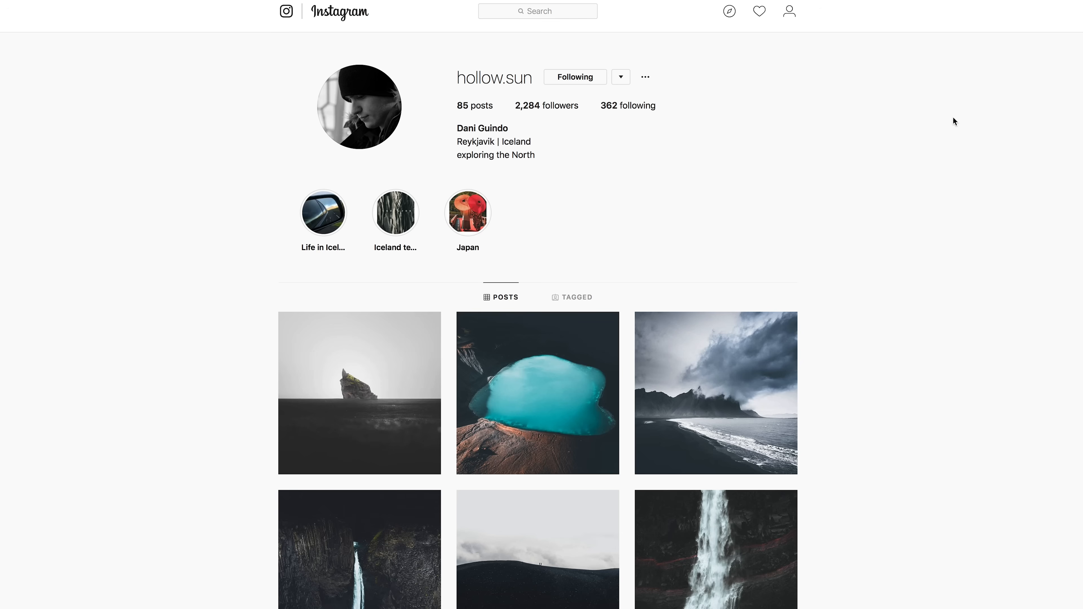
Browse the Iceland photographer's post grid to examine the editing style across the landscape photos.
scroll(979, 99, down, 1)
scroll(538, 314, down, 8)
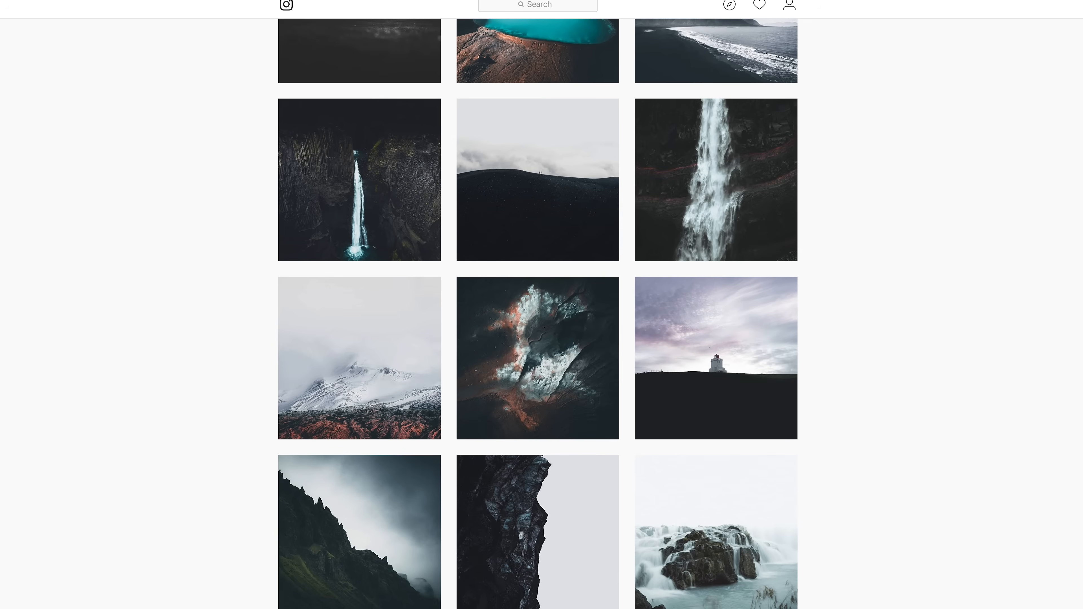
scroll(537, 314, down, 1)
scroll(537, 314, down, 5)
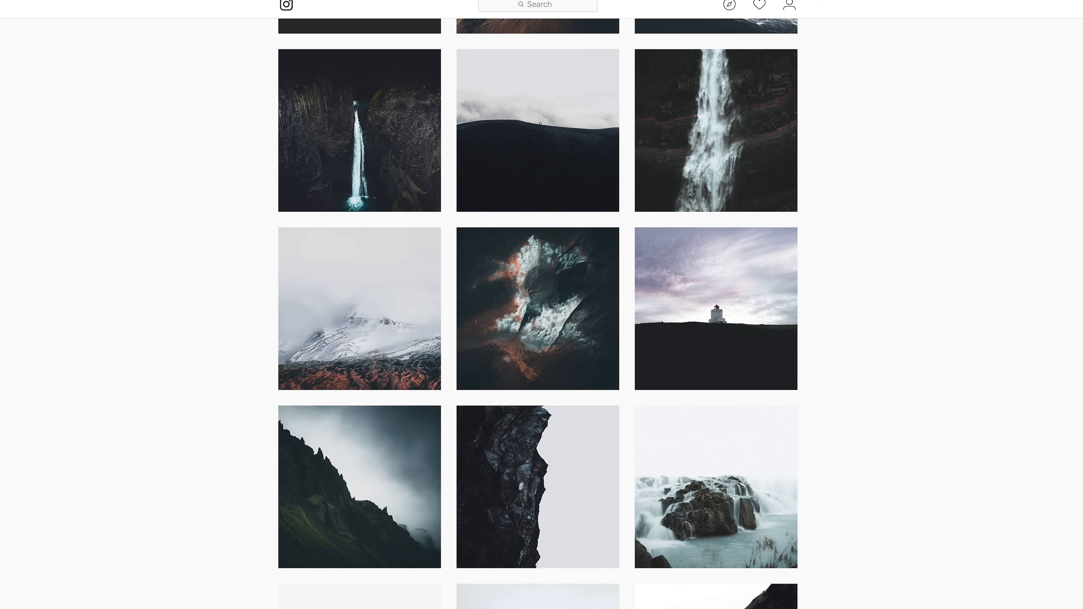
scroll(537, 314, down, 4)
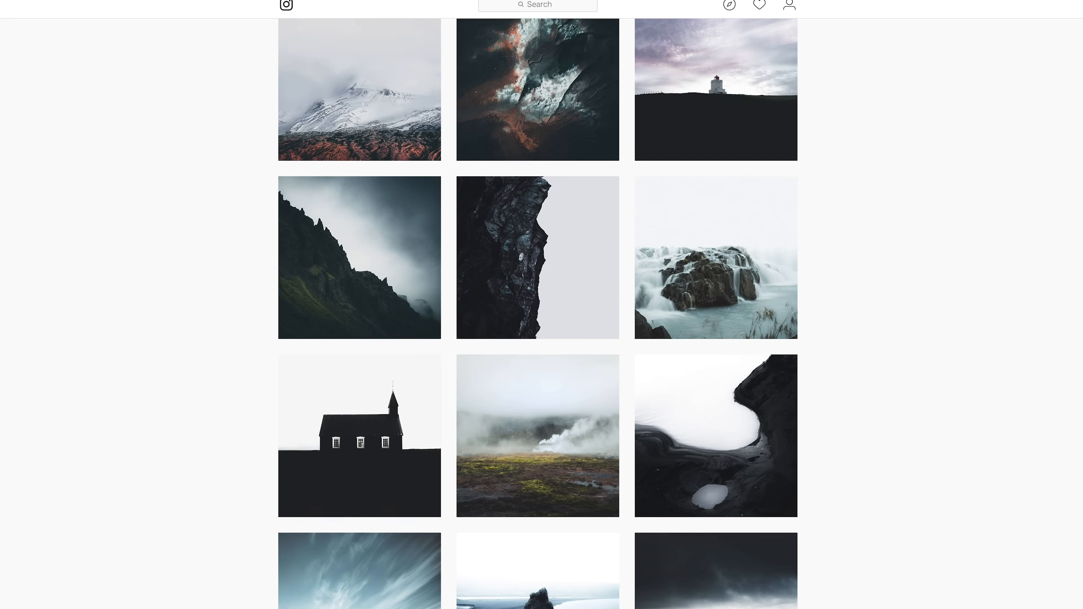
scroll(537, 314, down, 2)
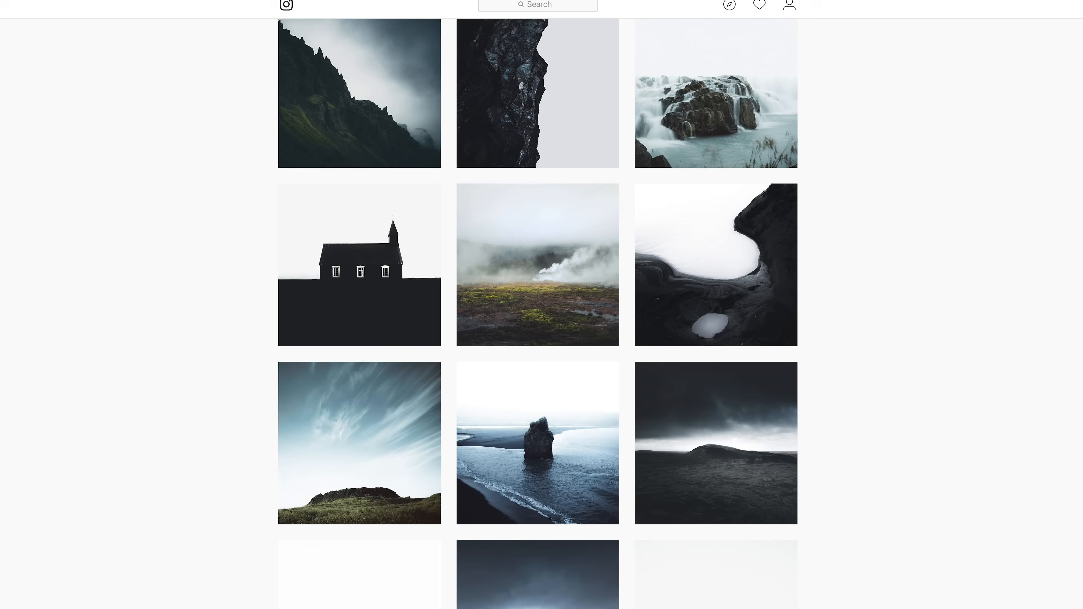
scroll(538, 314, down, 3)
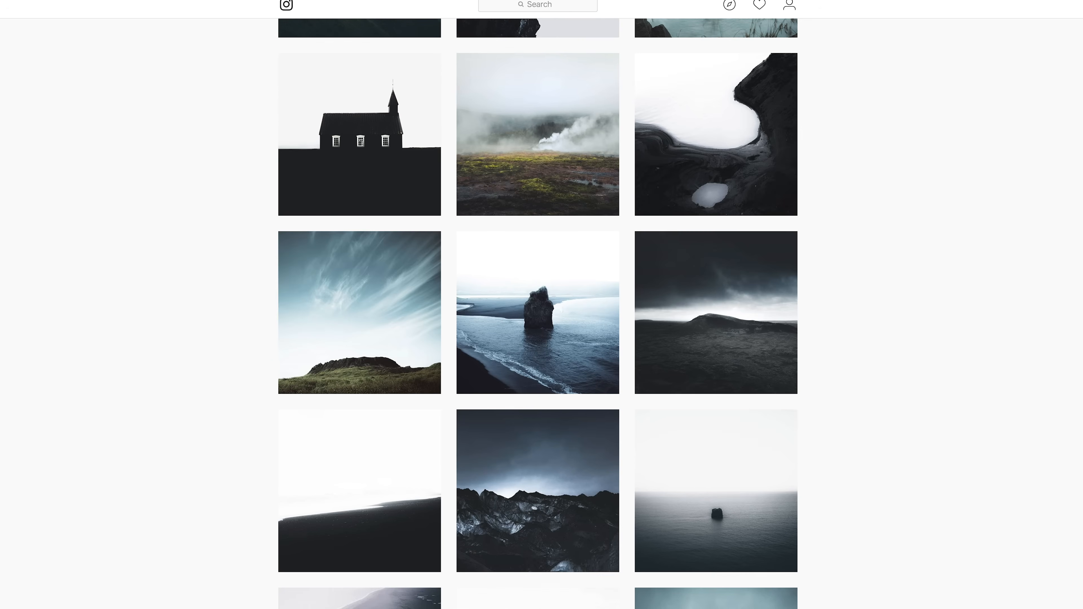
scroll(537, 314, down, 2)
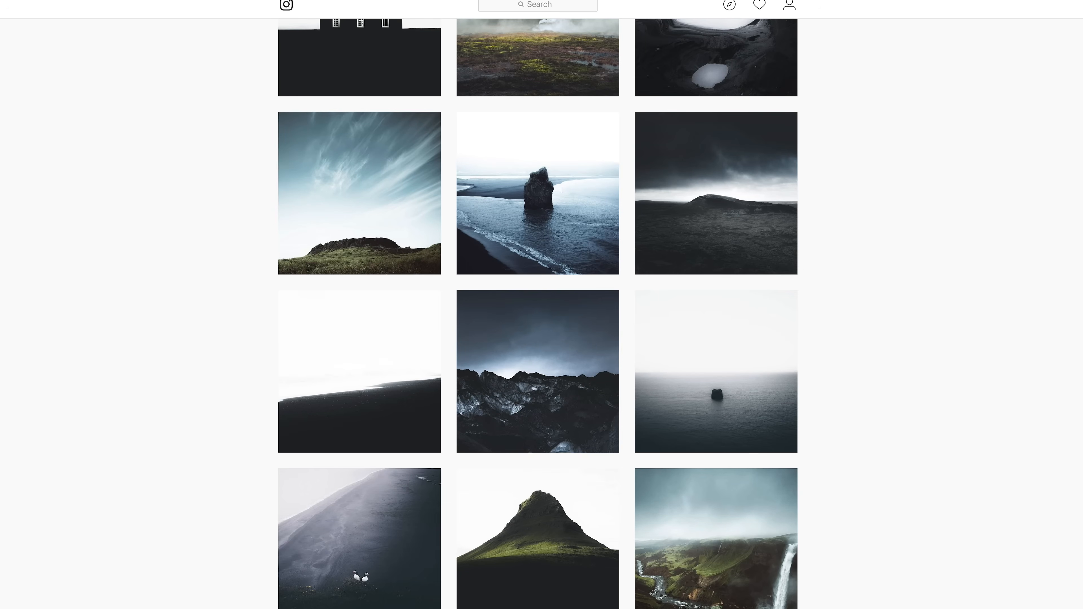
scroll(405, 304, down, 1)
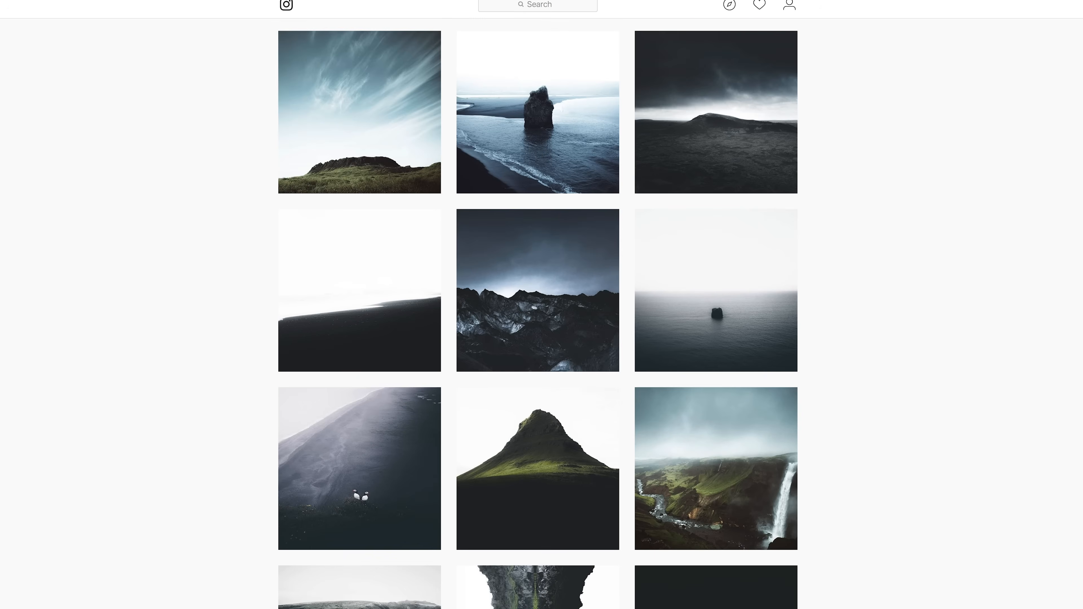
View the post of the rock stack off the black sand beach, and return to the profile's post grid.
scroll(405, 304, up, 4)
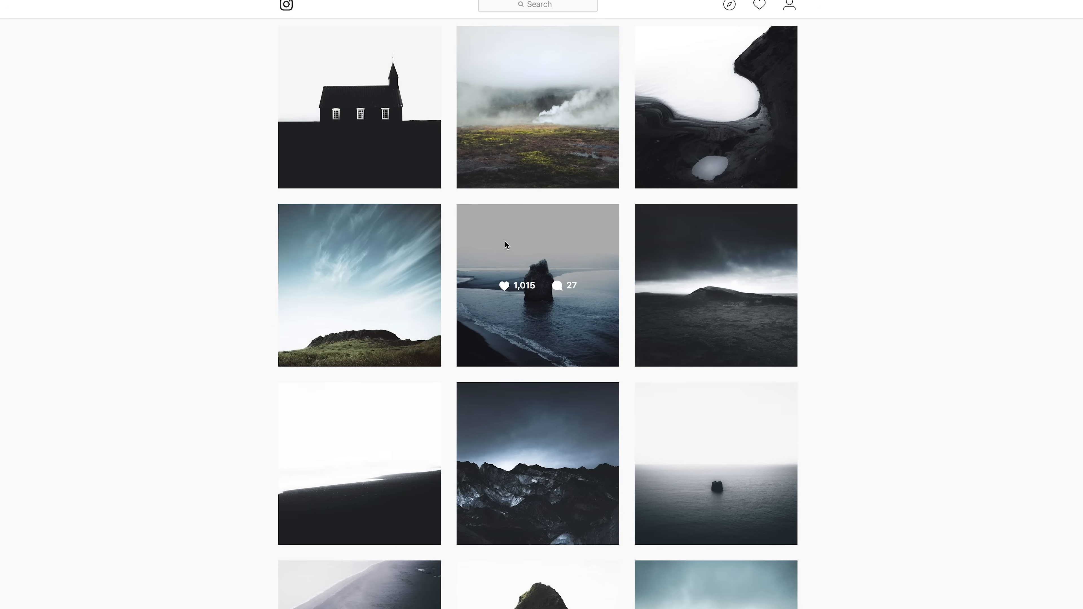
click(506, 245)
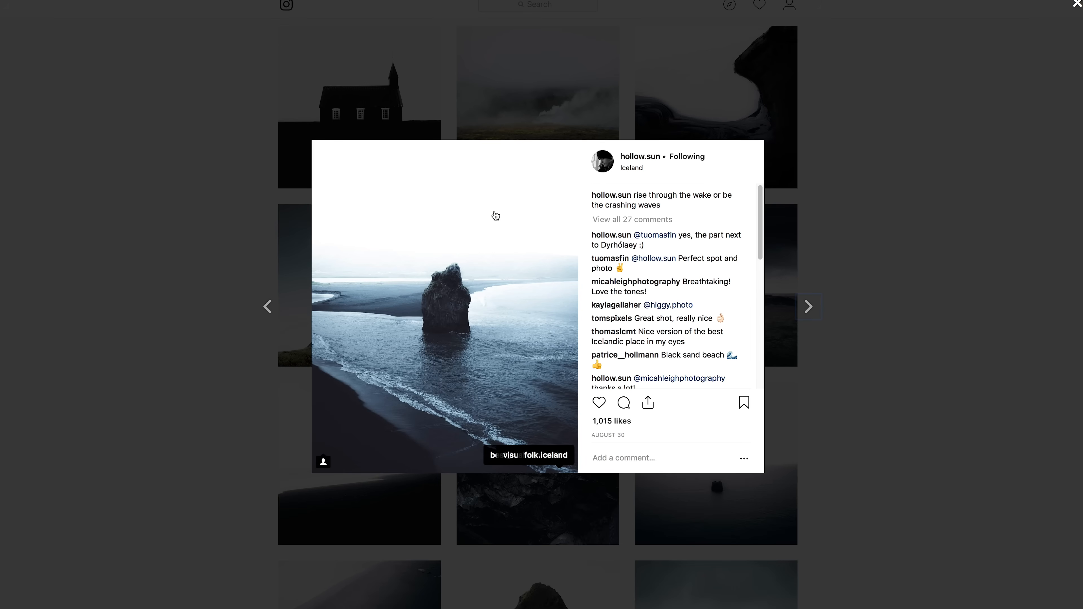
click(865, 90)
scroll(539, 245, up, 10)
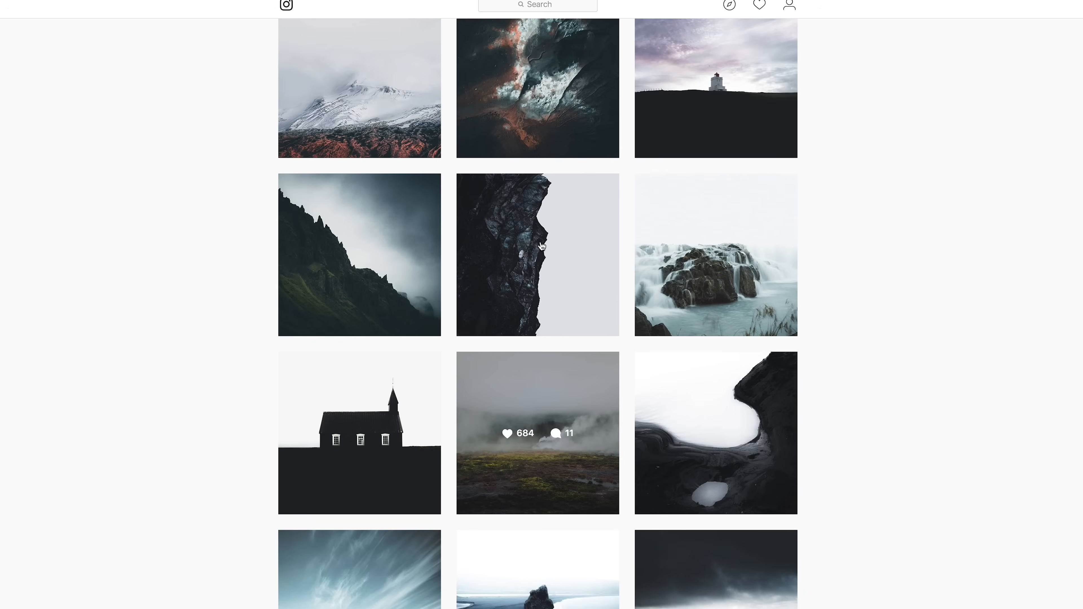
scroll(542, 246, up, 8)
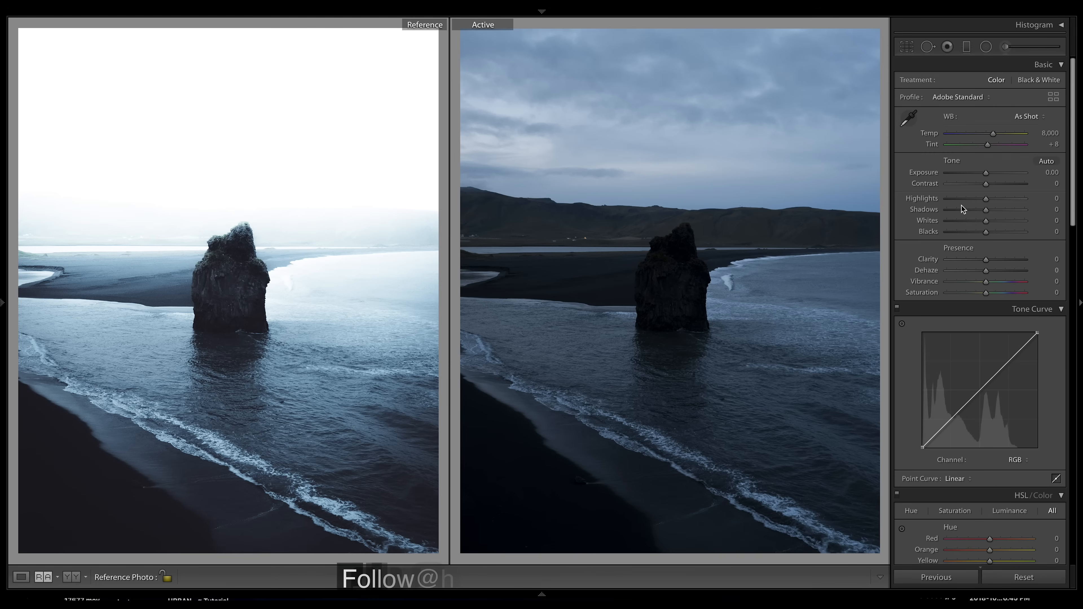
Switch to Lightroom and set the active photo's exposure to +1.65, contrast to +10 and highlights to +72.
drag(983, 173, 996, 173)
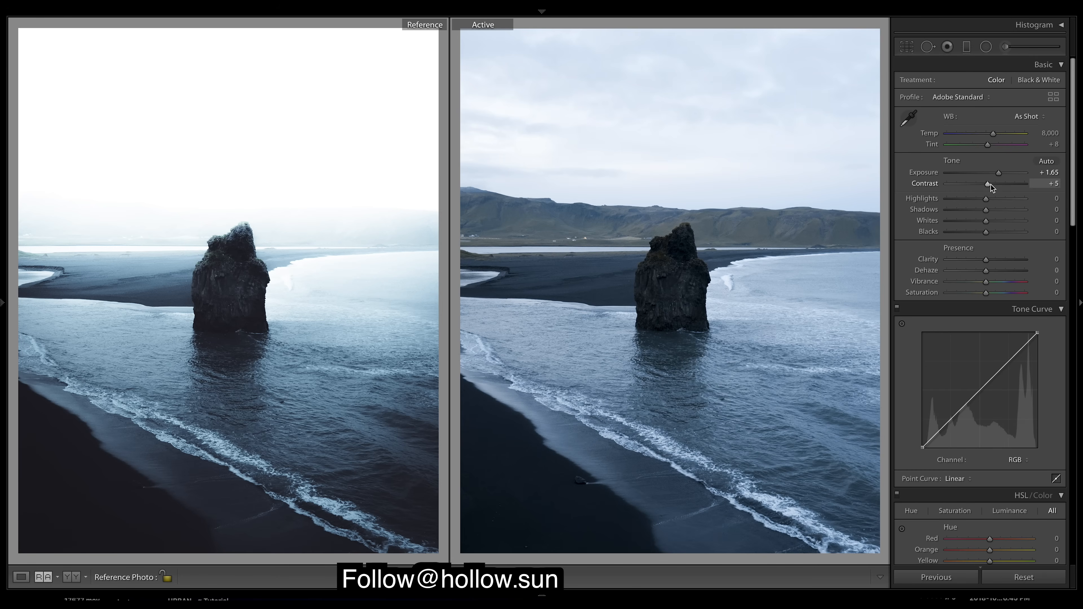
drag(992, 185, 992, 185)
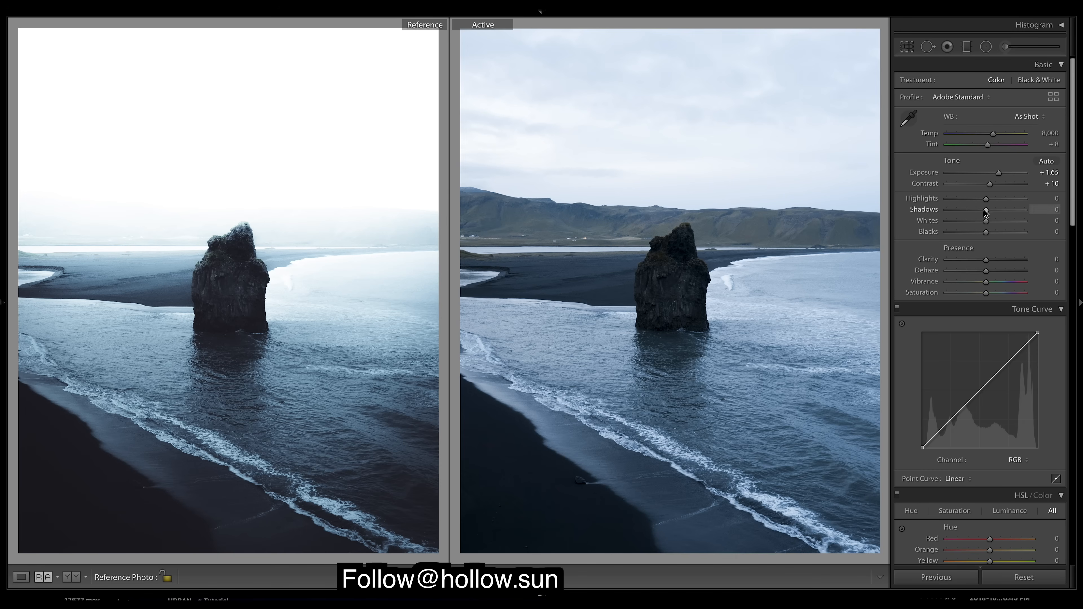
drag(987, 200, 1016, 201)
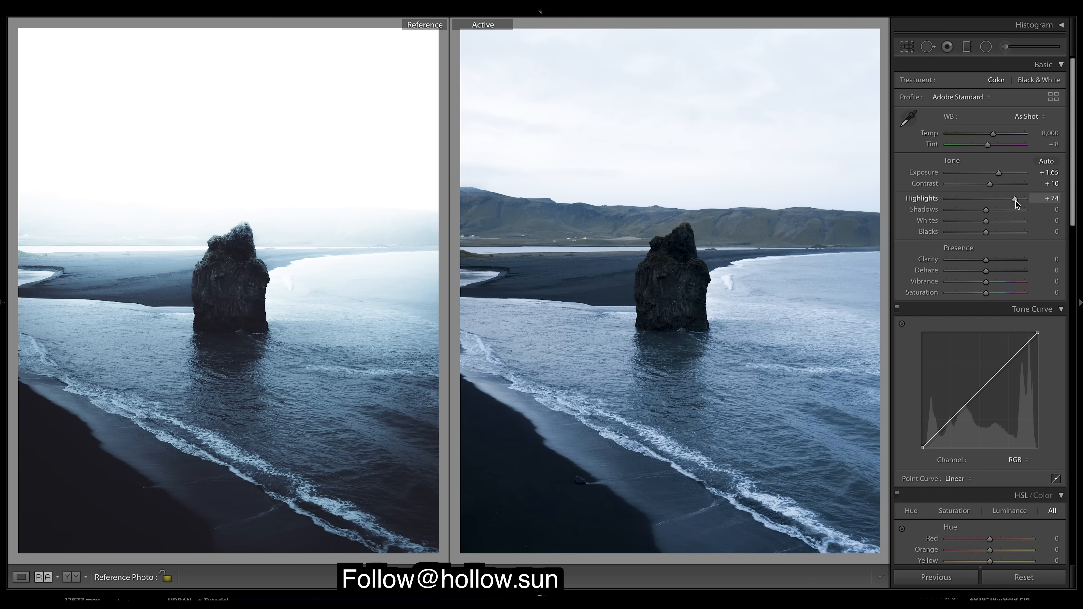
drag(1015, 201, 1014, 201)
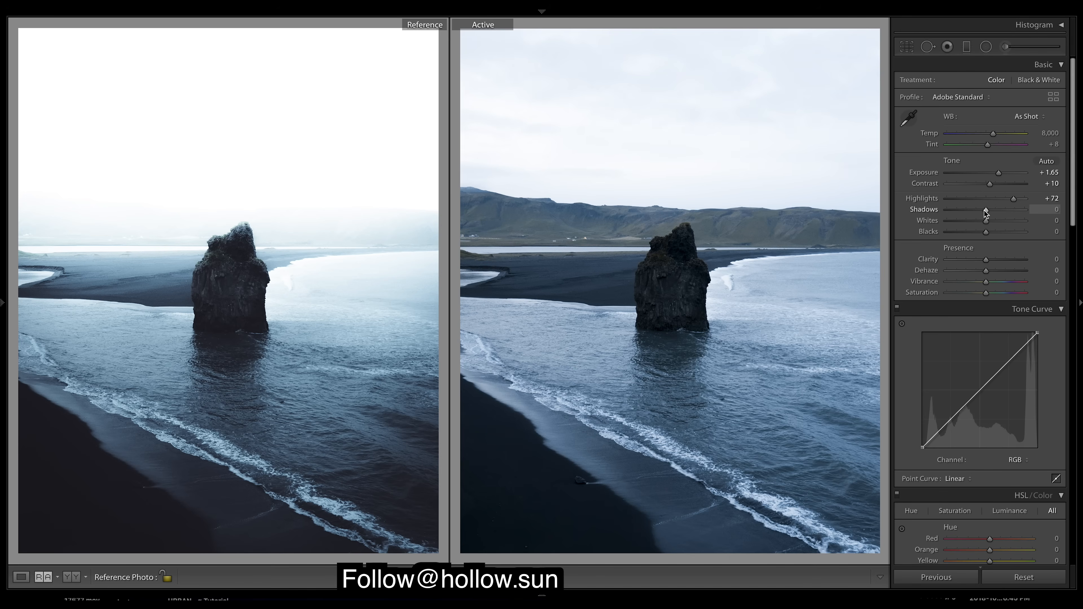
Set the photo's shadows to −30, whites to −20 and blacks to +10.
drag(986, 211, 970, 211)
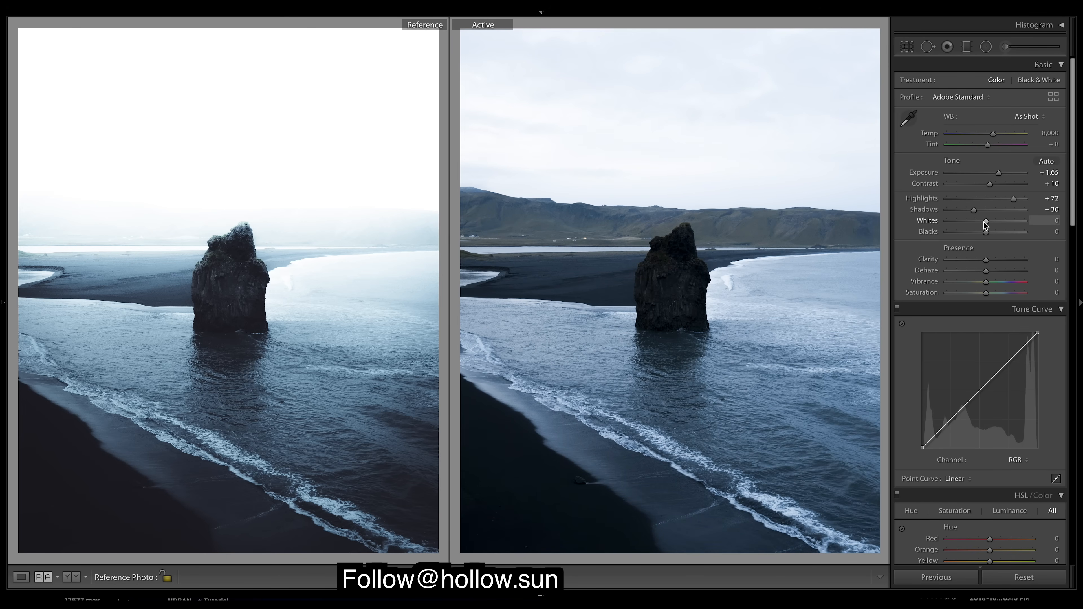
drag(986, 224, 981, 225)
drag(978, 221, 977, 221)
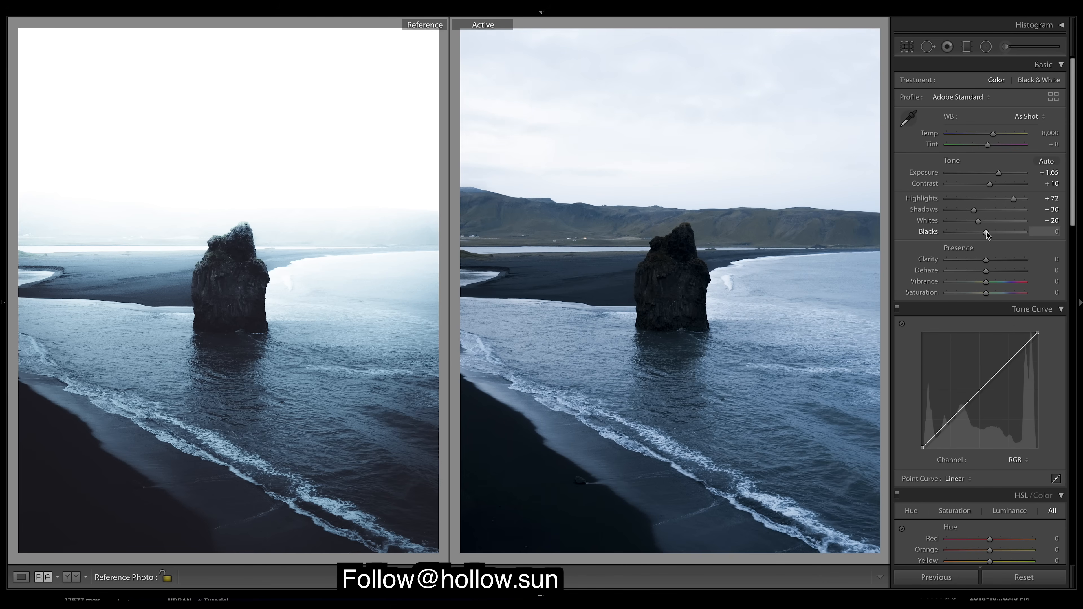
drag(987, 230, 990, 231)
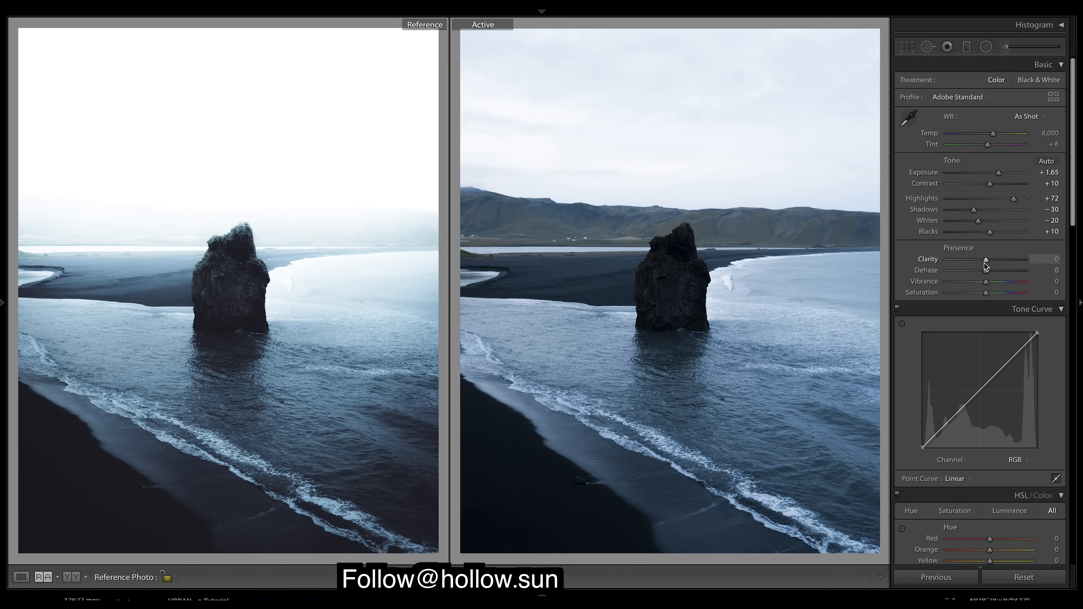
Set clarity to −15, saturation to −40 and vibrance to +31.
drag(985, 263, 980, 263)
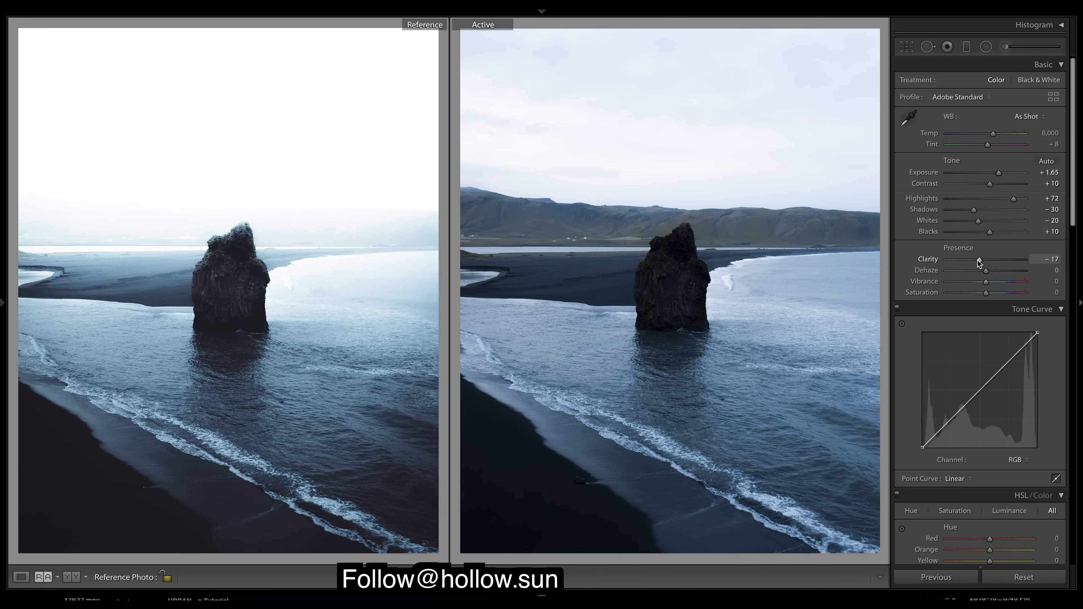
drag(979, 260, 980, 264)
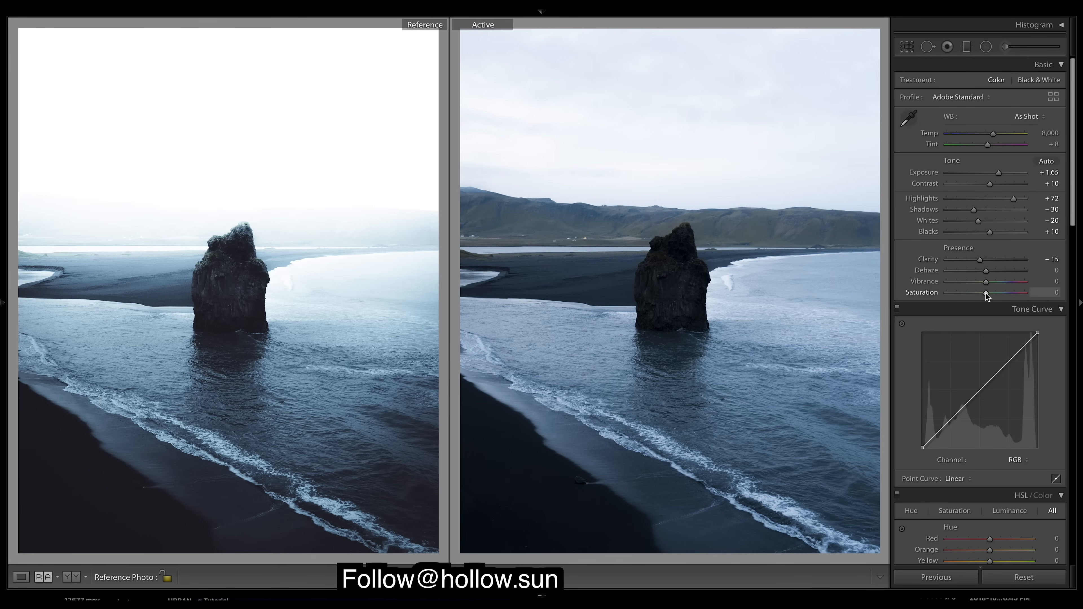
drag(982, 293, 979, 293)
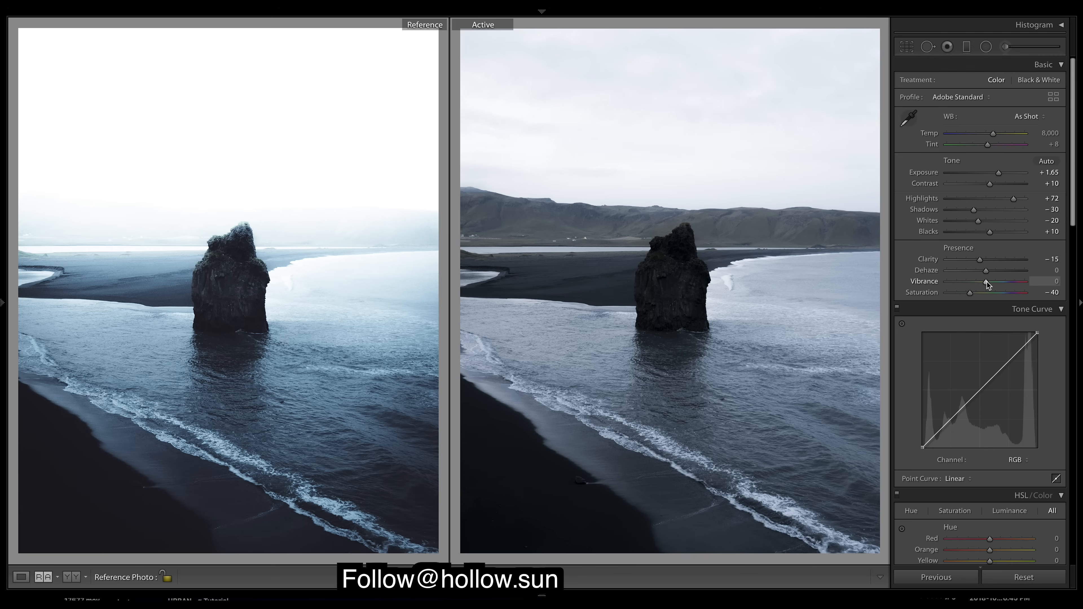
drag(989, 282, 994, 282)
Fade the blacks on the RGB tone curve by raising the black point, with anchor points in the shadows, midtones and highlights.
drag(922, 447, 980, 392)
click(1008, 363)
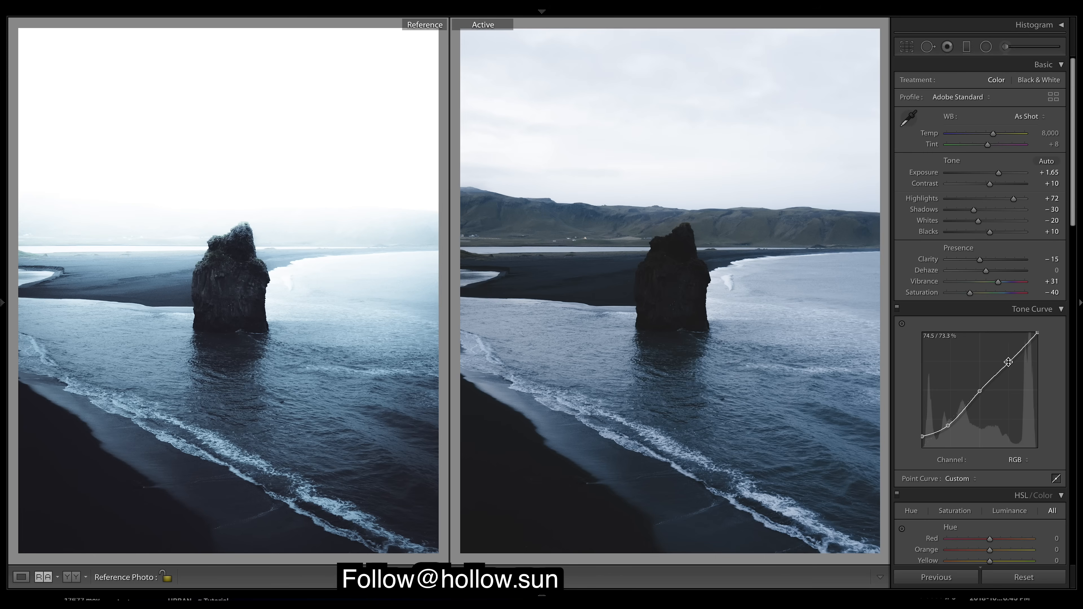
Try moving the tone curve's darkest points, and undo each change.
scroll(1033, 433, down, 1)
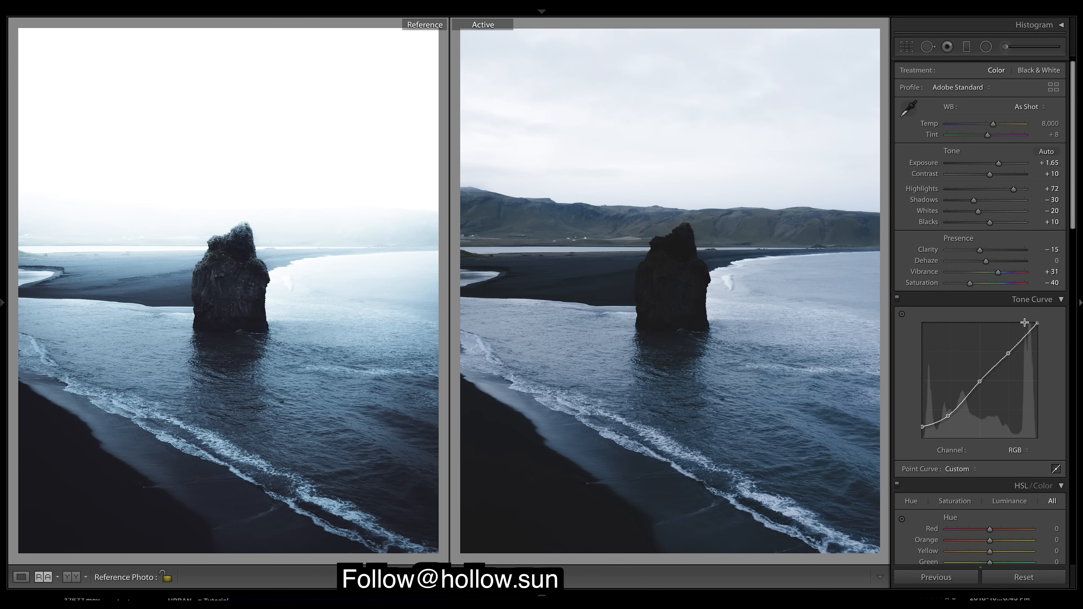
mouse_move(929, 424)
mouse_down()
mouse_move(915, 443)
mouse_move(910, 426)
mouse_up()
key(ctrl+z)
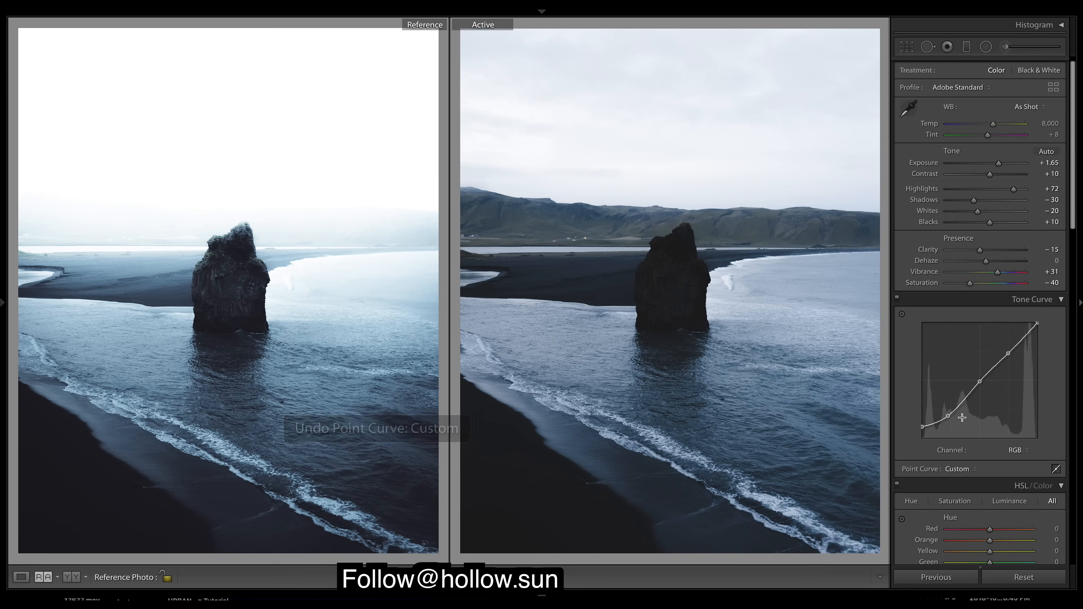
mouse_move(952, 417)
mouse_down()
mouse_move(963, 409)
mouse_move(949, 414)
mouse_up()
key(ctrl+z)
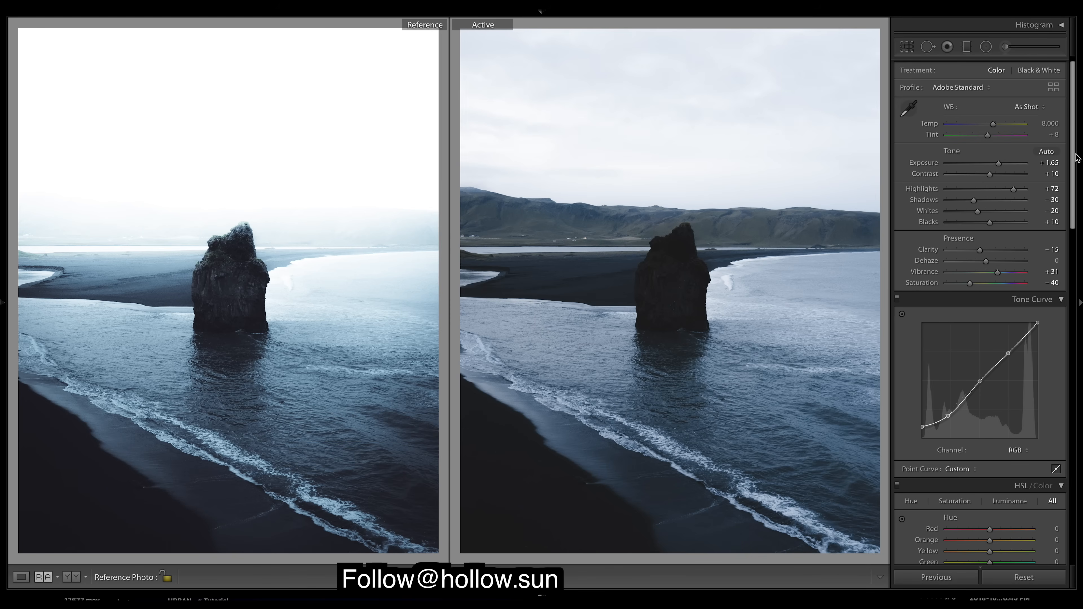
Set split toning to hue 215 and saturation 22 for the highlights, and hue 253 and saturation 15 for the shadows.
scroll(1071, 197, down, 10)
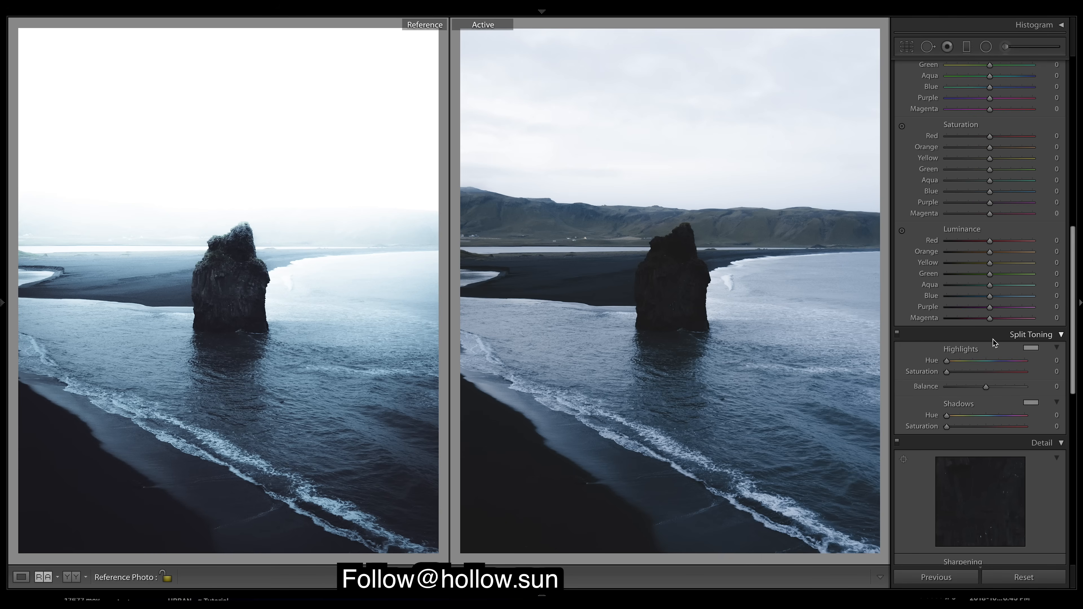
drag(948, 362, 980, 363)
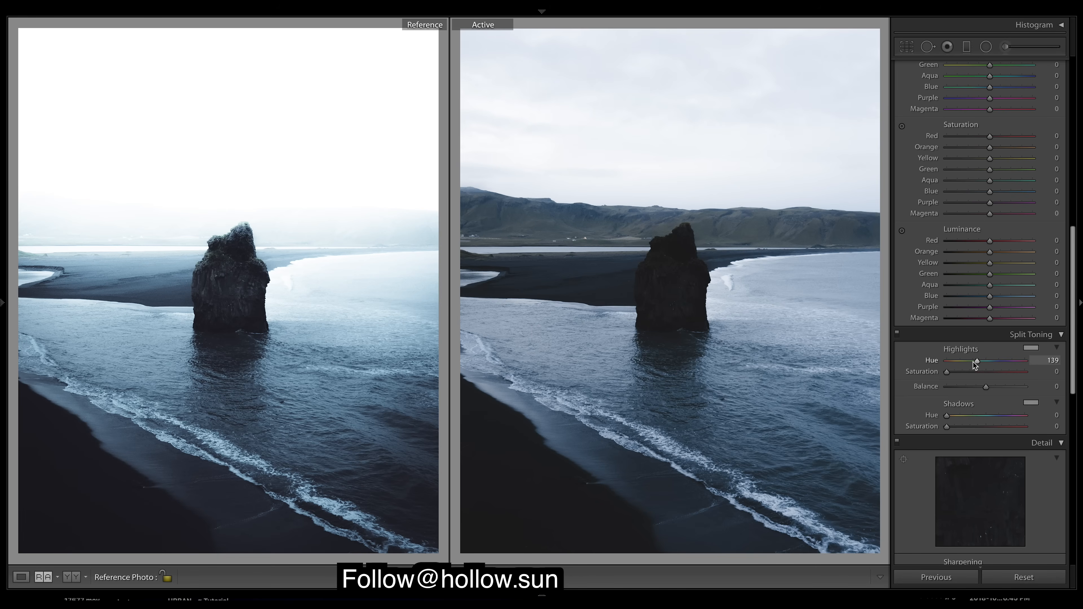
drag(982, 361, 994, 361)
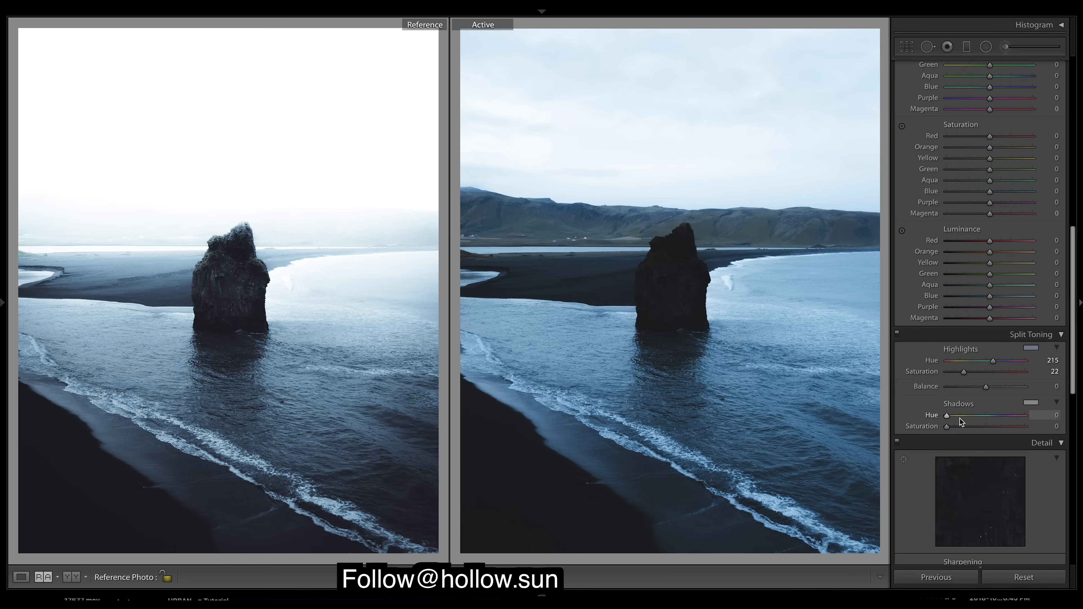
drag(946, 416, 977, 416)
drag(979, 417, 1002, 418)
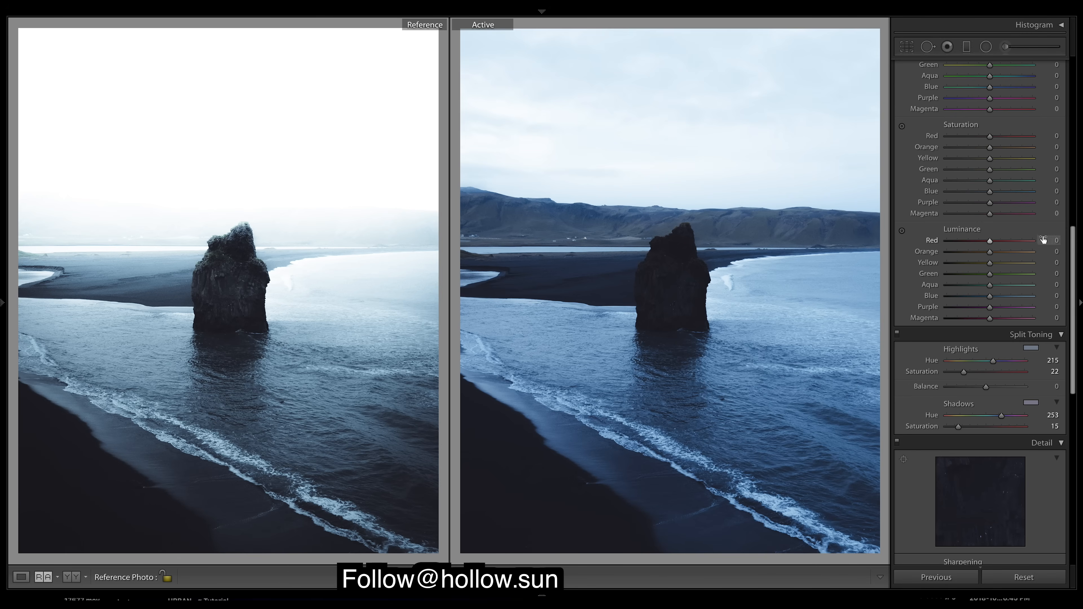
Lower the blue saturation to −45 and set the split toning balance to +35.
click(959, 192)
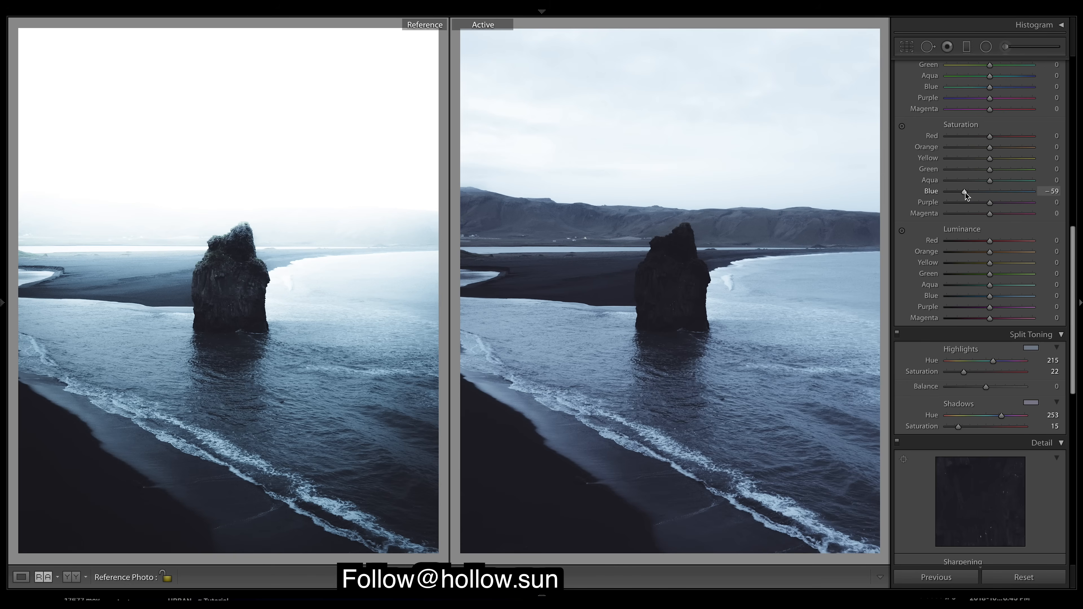
drag(965, 193, 970, 192)
drag(987, 389, 999, 390)
Shift the blue hue to −10 and the aqua hue to −15.
scroll(1075, 252, up, 5)
scroll(1076, 251, down, 2)
scroll(1076, 251, up, 3)
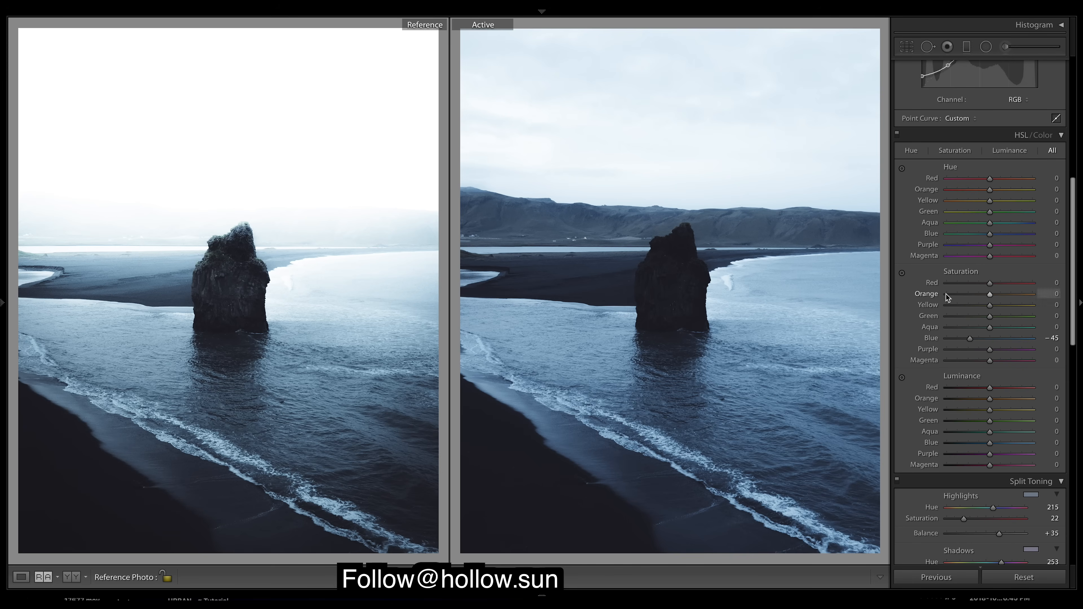
drag(989, 234, 984, 238)
mouse_move(991, 223)
mouse_down()
mouse_move(946, 224)
mouse_move(940, 247)
mouse_move(975, 234)
mouse_up()
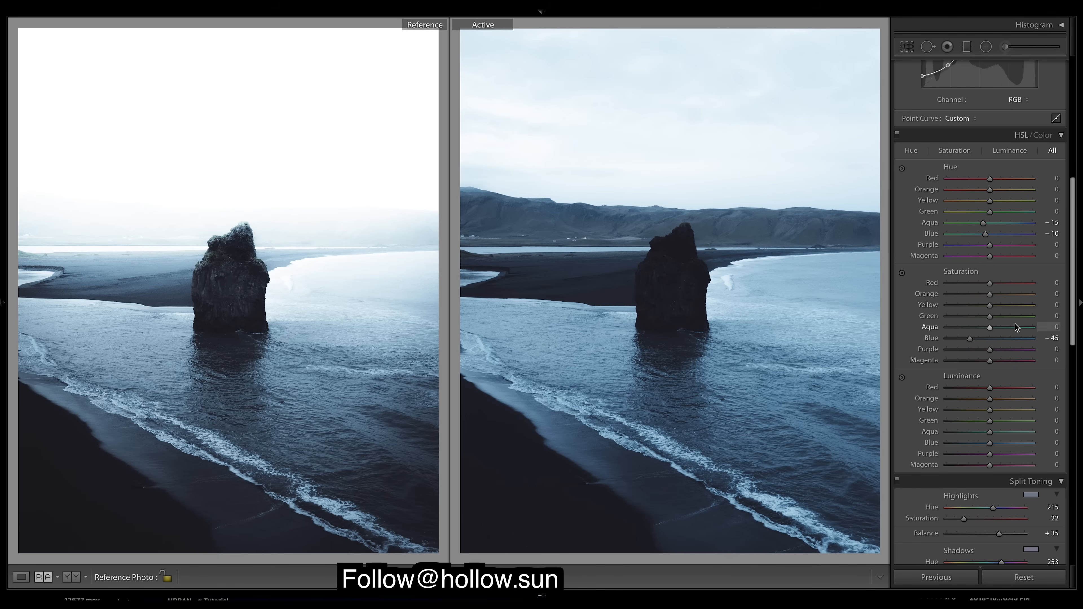
Set the aqua saturation to −15, and raise the luminance of blue to +25 and of aqua to about +19.
drag(990, 328, 983, 328)
drag(994, 443, 1002, 433)
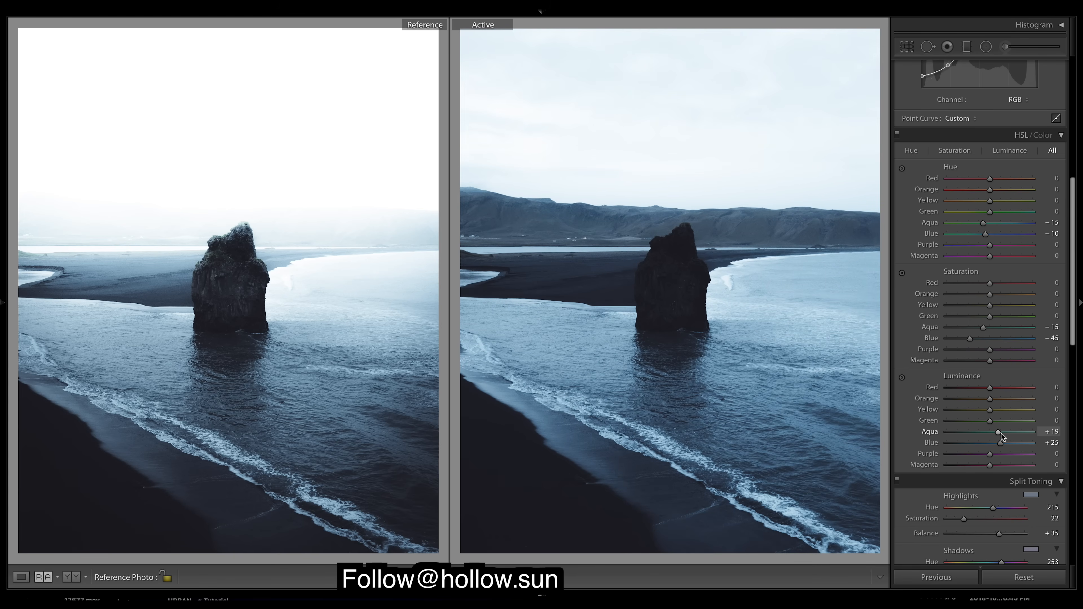
drag(1001, 434, 1002, 433)
Warm the photo's white balance by setting the temperature to 11,264.
drag(1071, 266, 1074, 66)
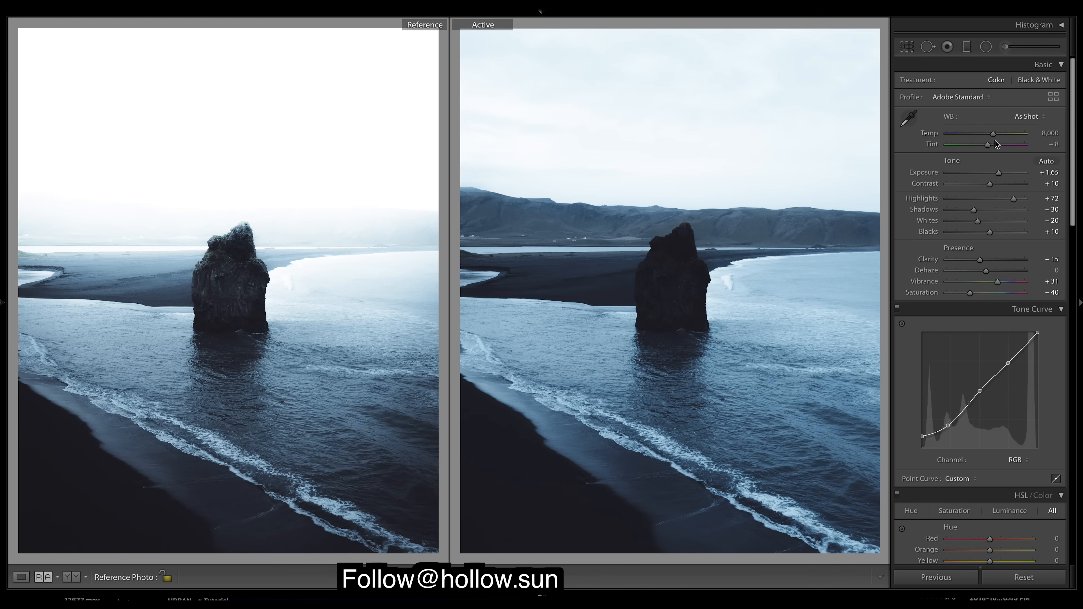
drag(993, 133, 1003, 138)
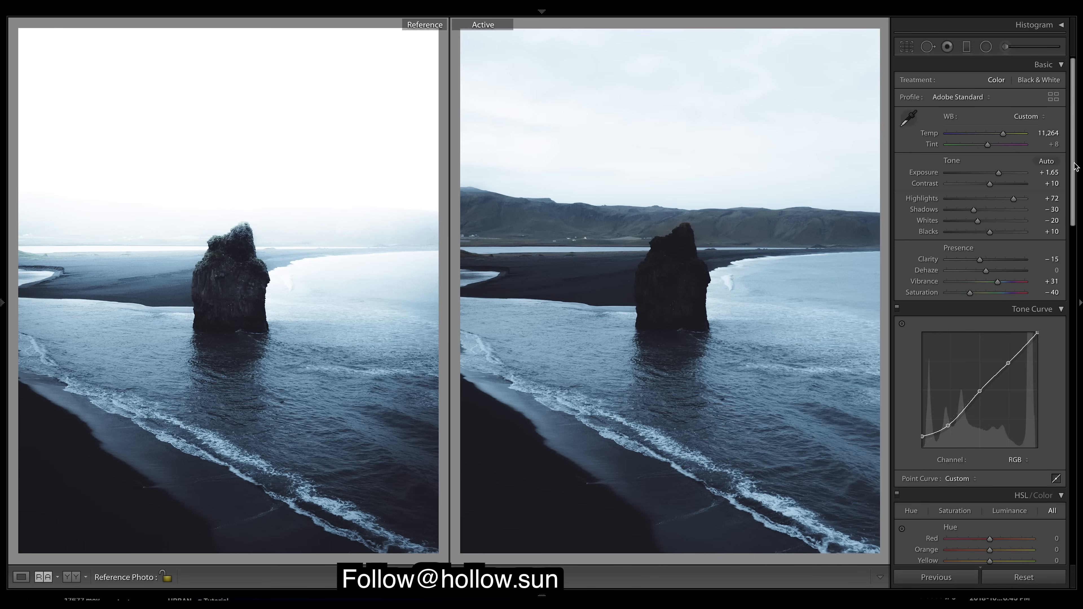
Increase the photo's sharpening amount to 85.
scroll(1076, 166, down, 10)
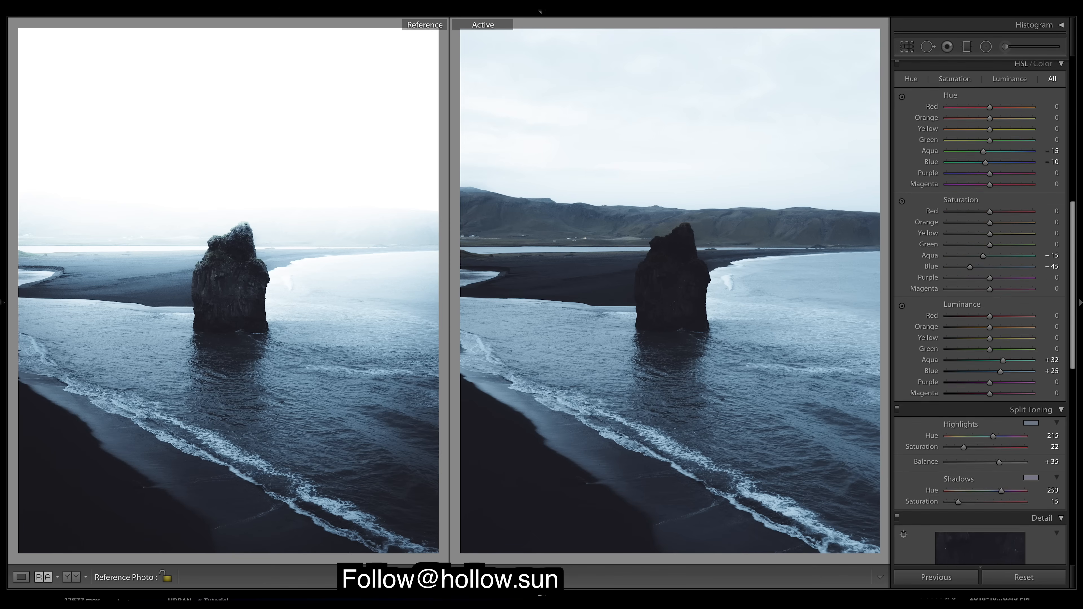
scroll(981, 294, down, 6)
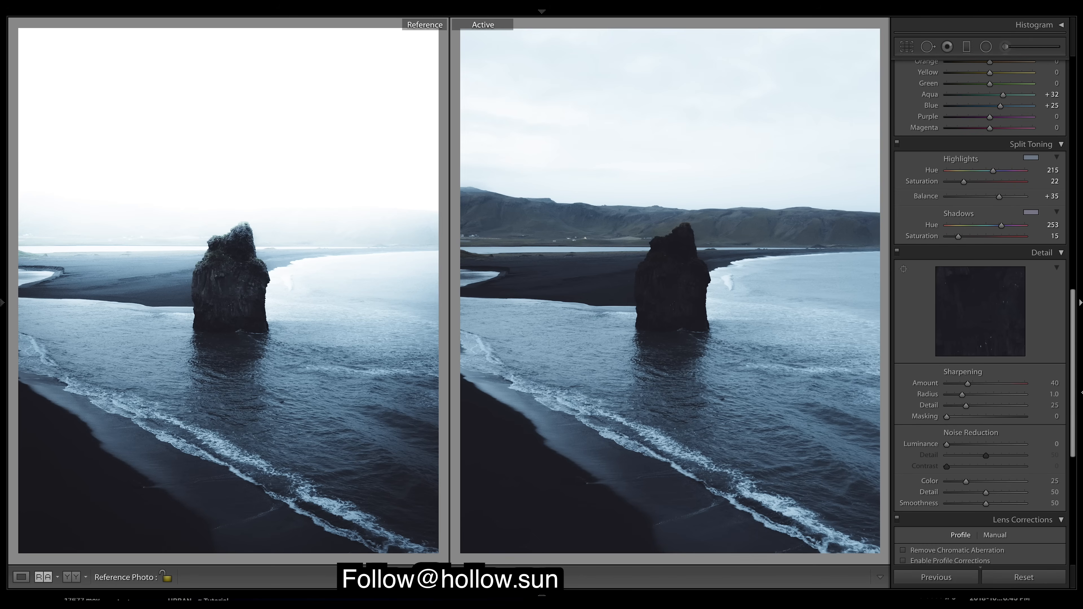
click(974, 384)
Set the post-crop vignetting amount to −15 and add grain with amount 15, size 15 and roughness 60.
drag(1078, 379, 1077, 495)
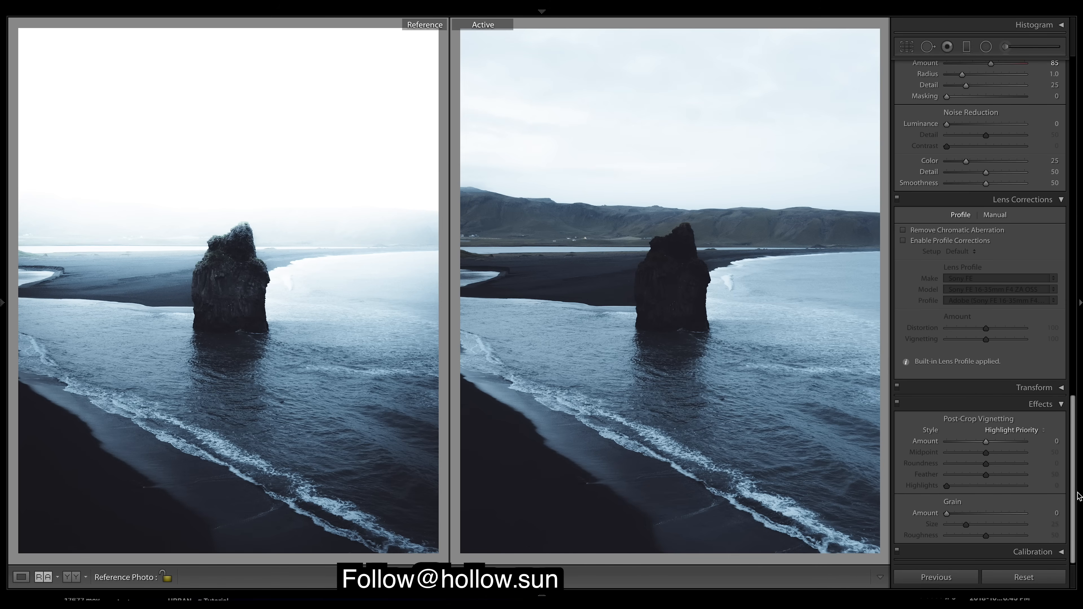
drag(945, 516, 950, 517)
drag(990, 444, 984, 445)
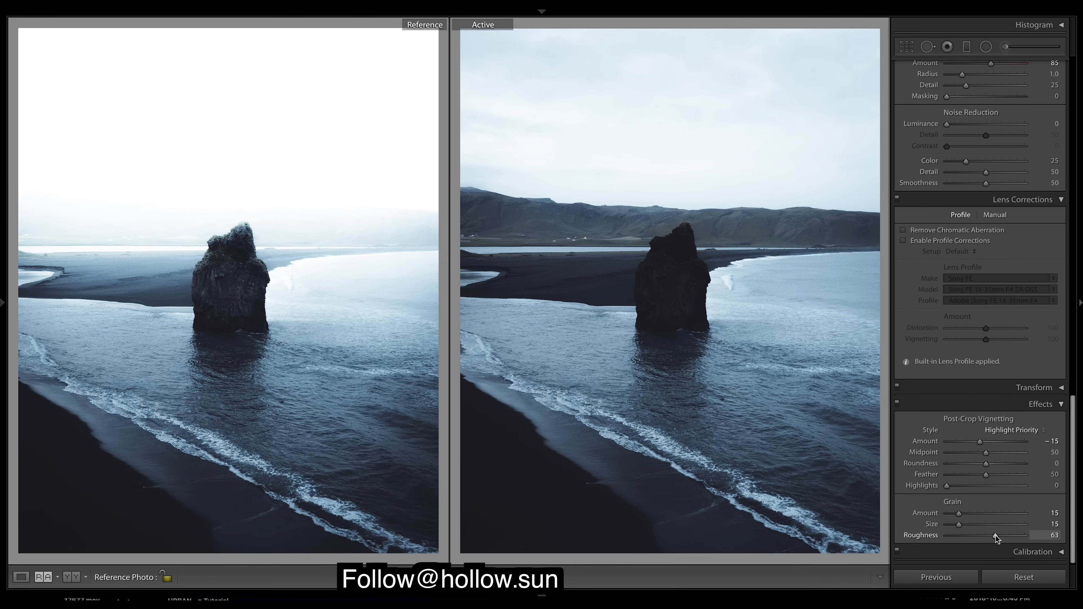
drag(997, 535, 994, 536)
Enable the lens profile corrections and the removal of chromatic aberration.
drag(1070, 494, 1074, 445)
click(903, 385)
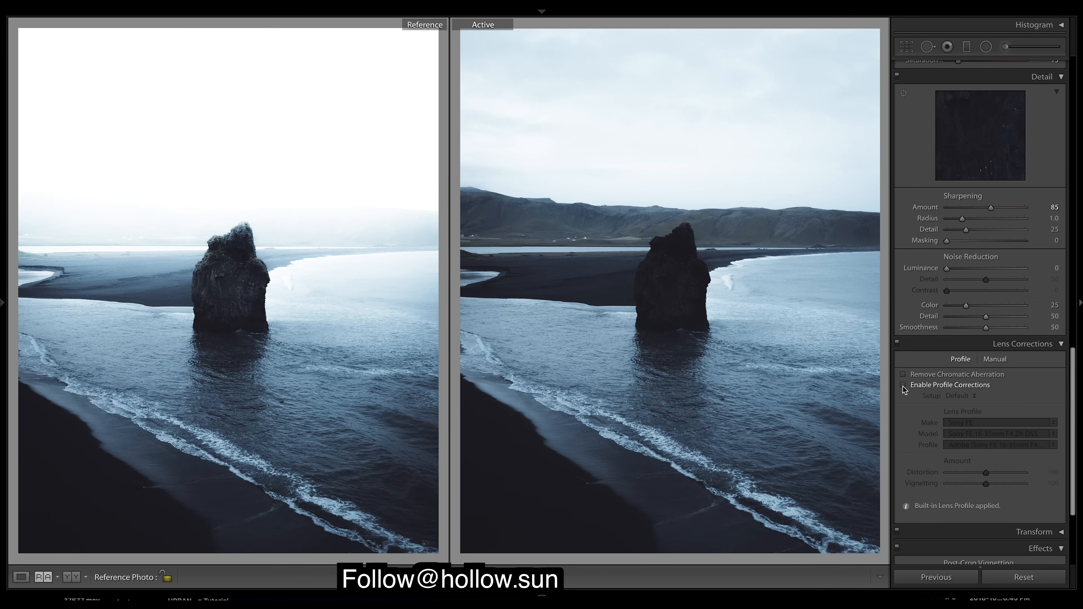
click(903, 374)
Add a horizontal graduated filter running from the sky down past the horizon into the water, and set its exposure to 4.00.
drag(1075, 412, 1076, 42)
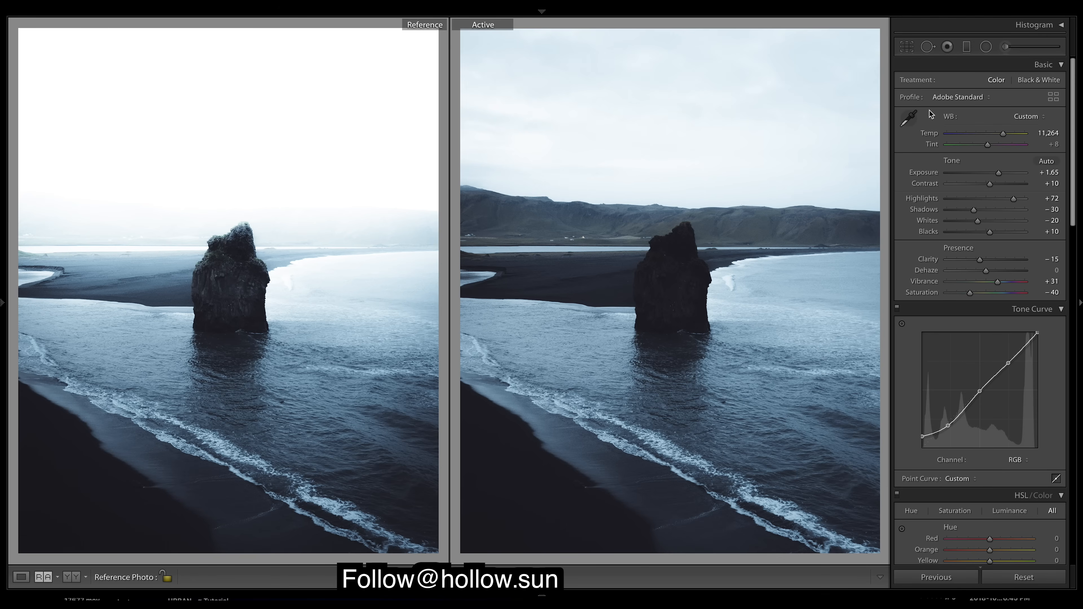
click(966, 46)
drag(638, 202, 638, 377)
drag(639, 289, 629, 211)
drag(641, 298, 638, 377)
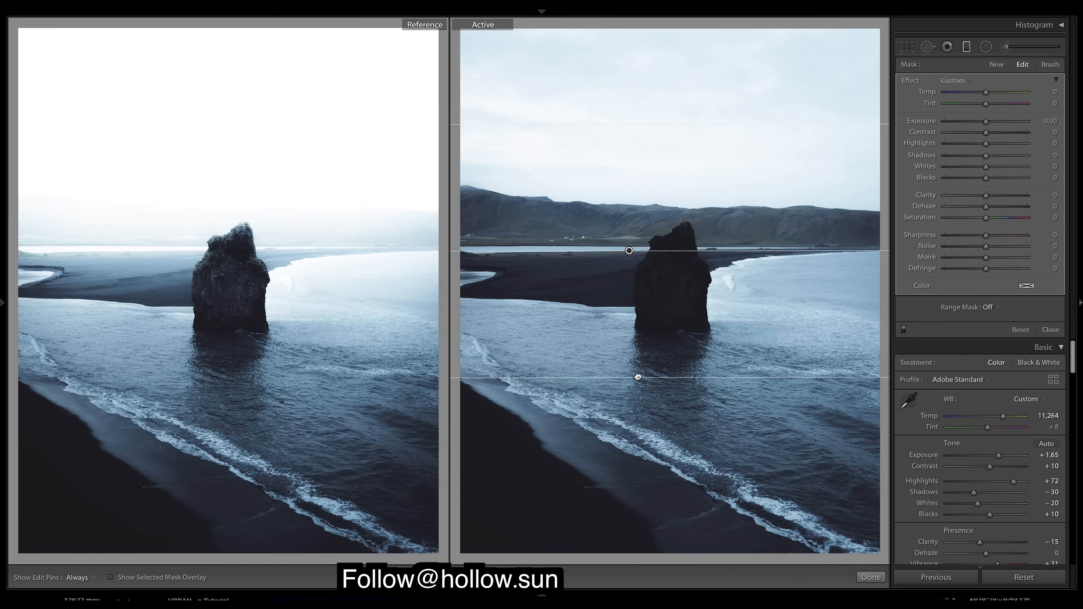
drag(632, 124, 632, 95)
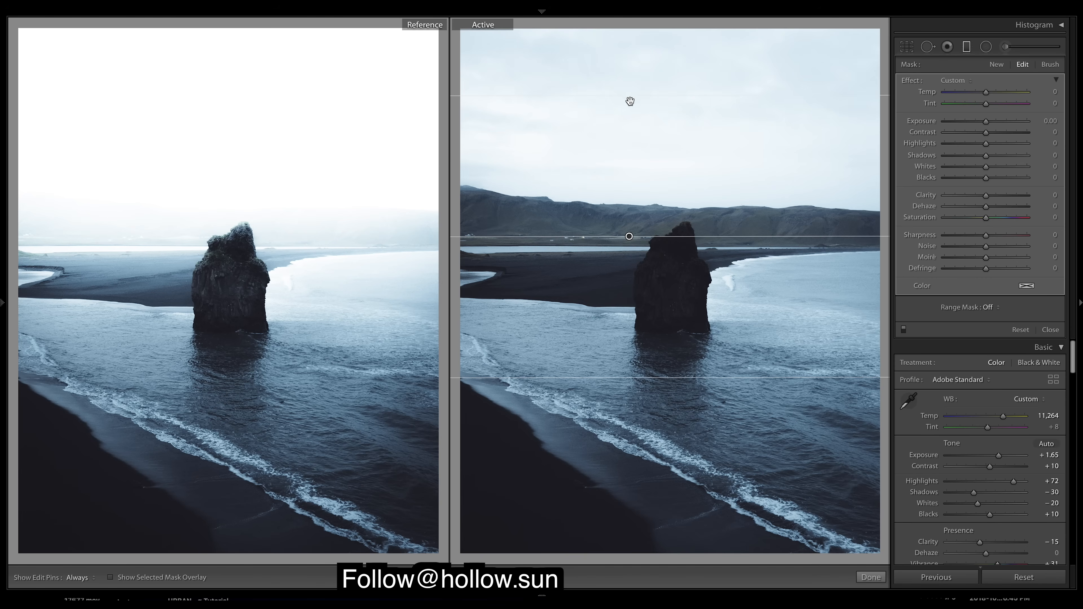
drag(986, 122, 1028, 123)
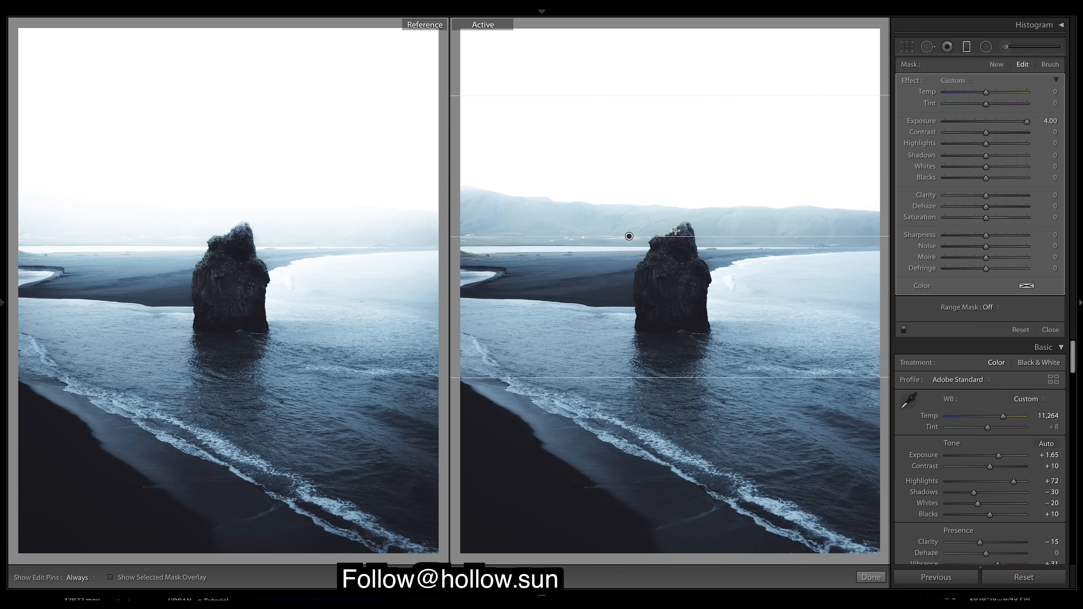
Duplicate the graduated filter and shift the copy slightly upward and to the left.
right_click(629, 236)
click(637, 241)
drag(629, 236, 617, 220)
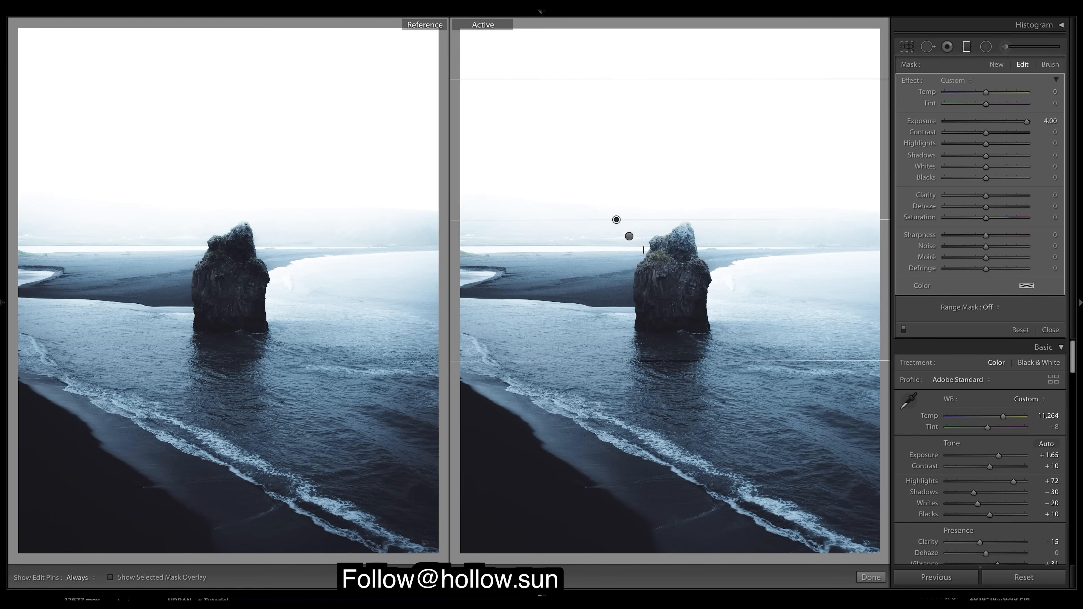
Move the original graduated filter slightly upward and raise its lower boundary to narrow the transition.
click(629, 237)
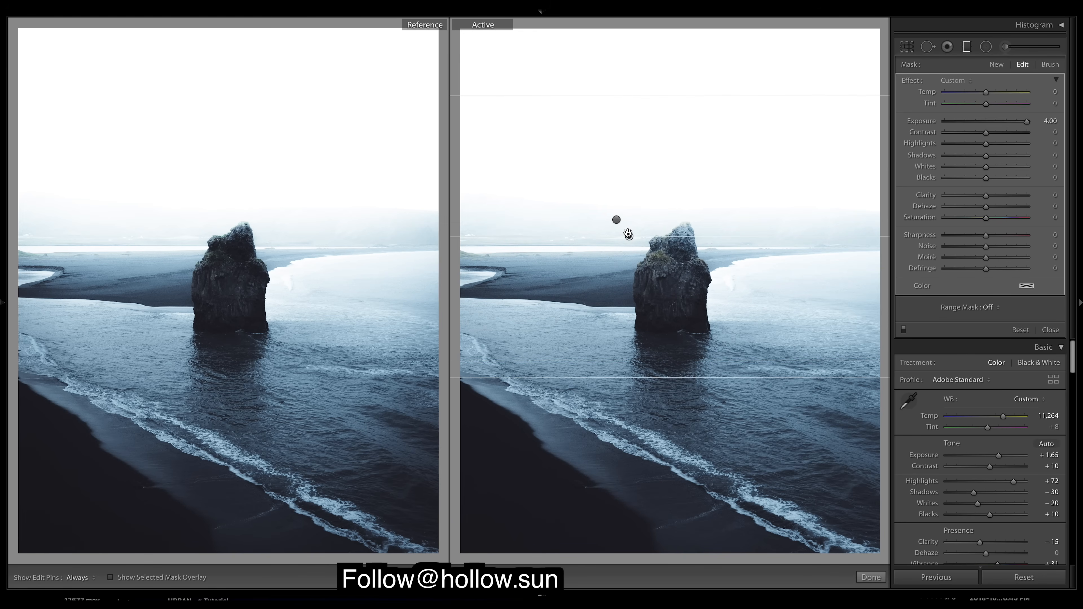
mouse_move(629, 235)
drag(629, 235, 628, 227)
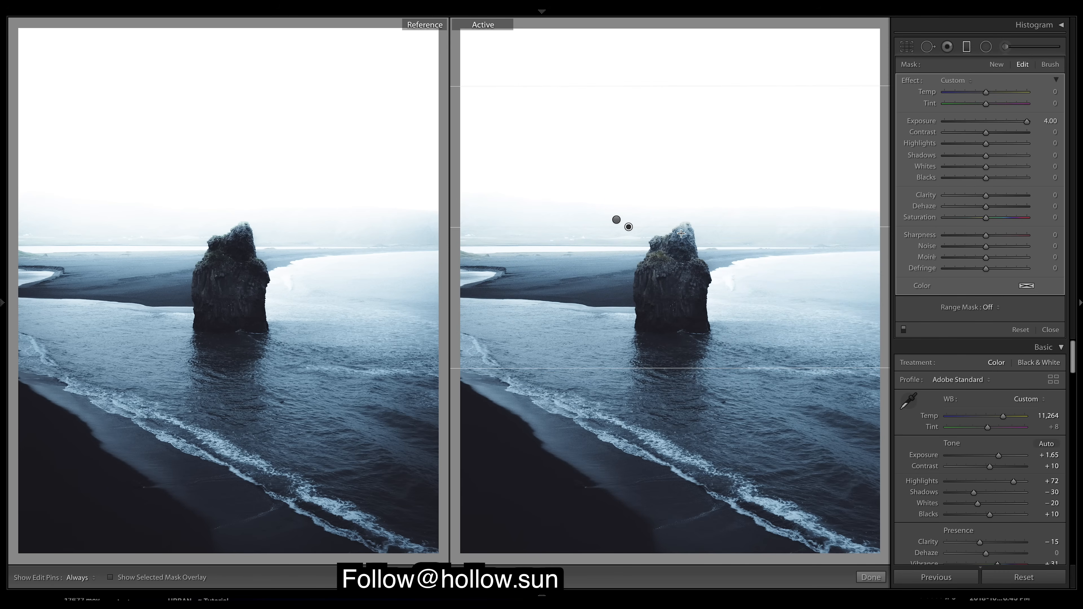
drag(631, 227, 632, 227)
drag(638, 370, 638, 355)
Tighten the transitions of both graduated filters, fine-tune their positions above the horizon, and finish the mask editing.
click(617, 220)
drag(617, 220, 617, 227)
drag(675, 368, 677, 320)
drag(615, 203, 614, 227)
click(630, 220)
drag(674, 350, 674, 342)
drag(630, 218, 631, 222)
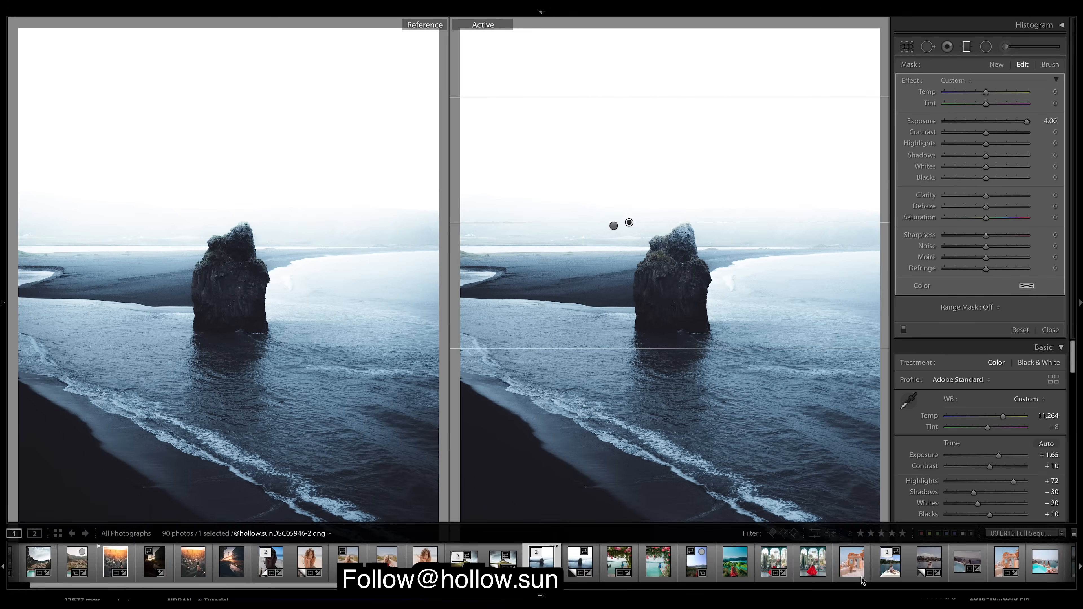
click(870, 578)
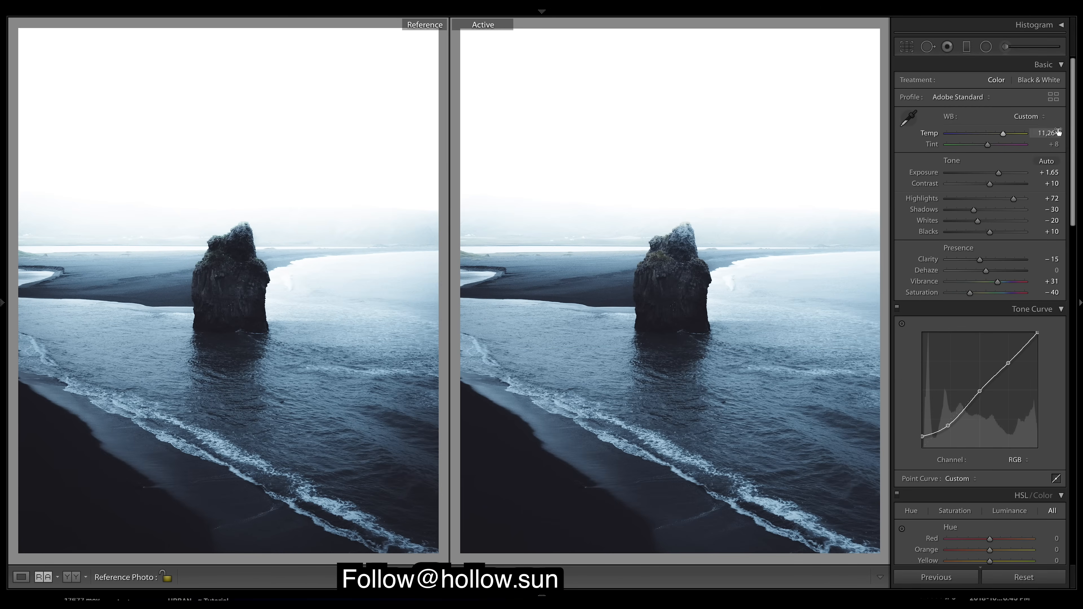
Lower the green saturation to −44.
scroll(1075, 132, down, 2)
scroll(1075, 143, down, 8)
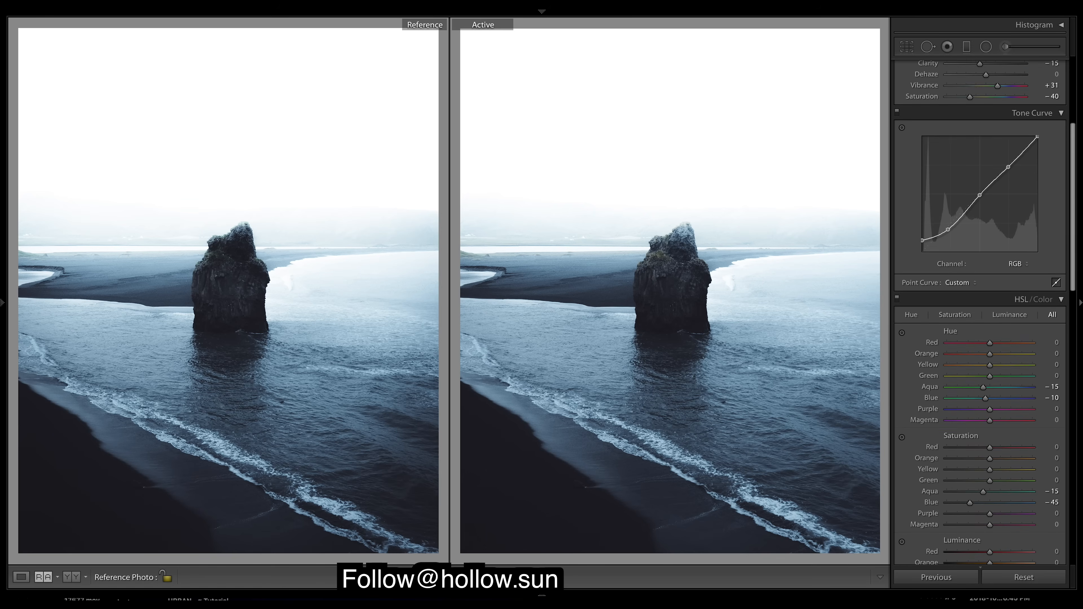
scroll(985, 312, down, 6)
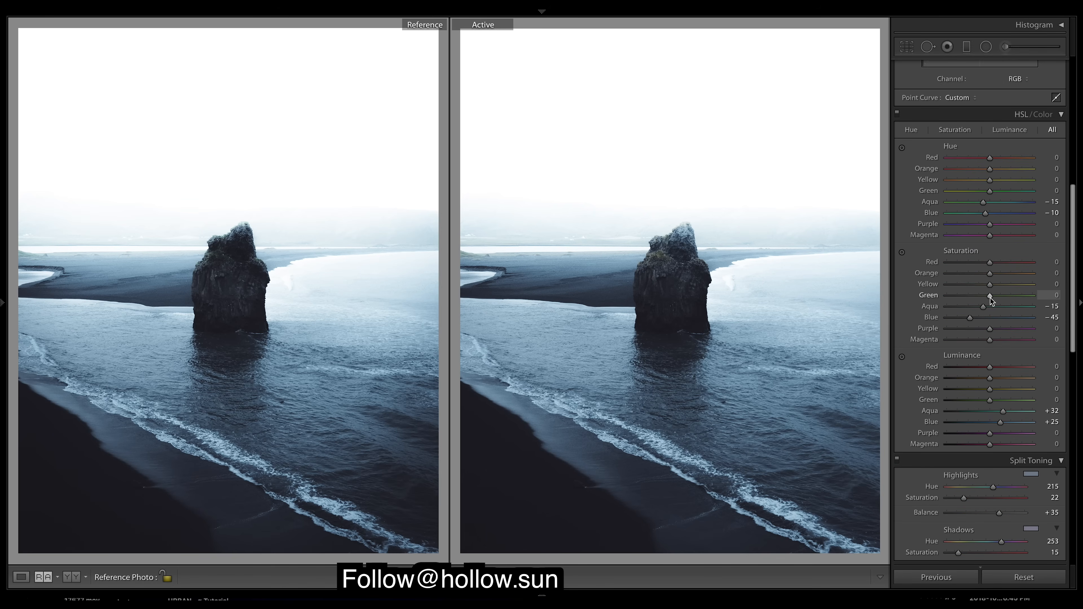
drag(987, 297, 1034, 297)
drag(1013, 296, 972, 301)
Shift the green hue to +44 and the yellow hue to +90.
drag(988, 194, 1007, 195)
drag(990, 183, 1034, 181)
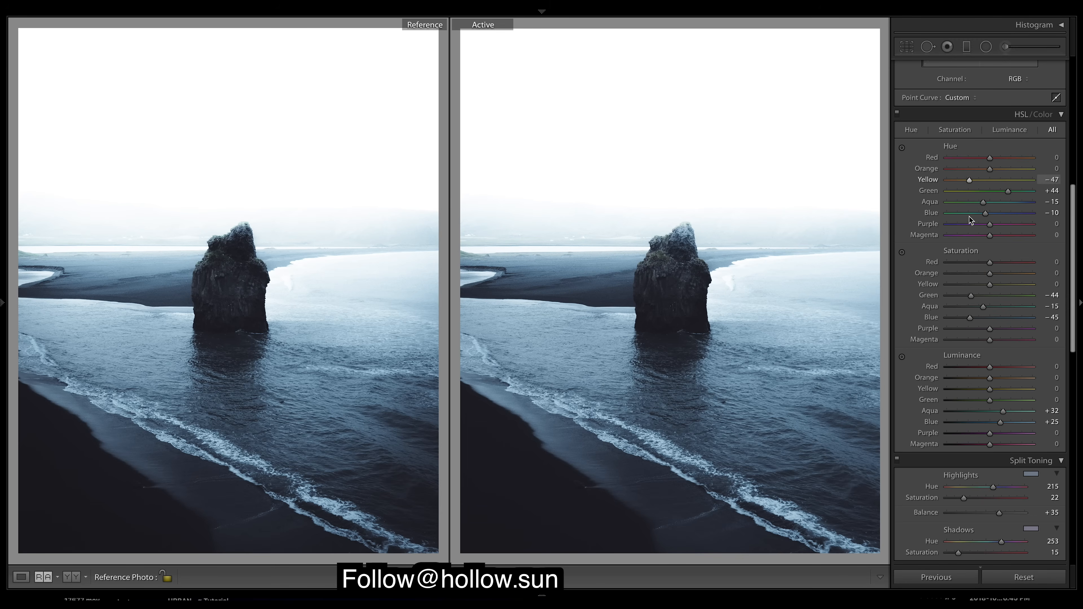
mouse_move(1033, 180)
mouse_down()
mouse_move(1012, 182)
mouse_move(1028, 183)
mouse_up()
Try lowering the orange luminance to −100.
text(100)
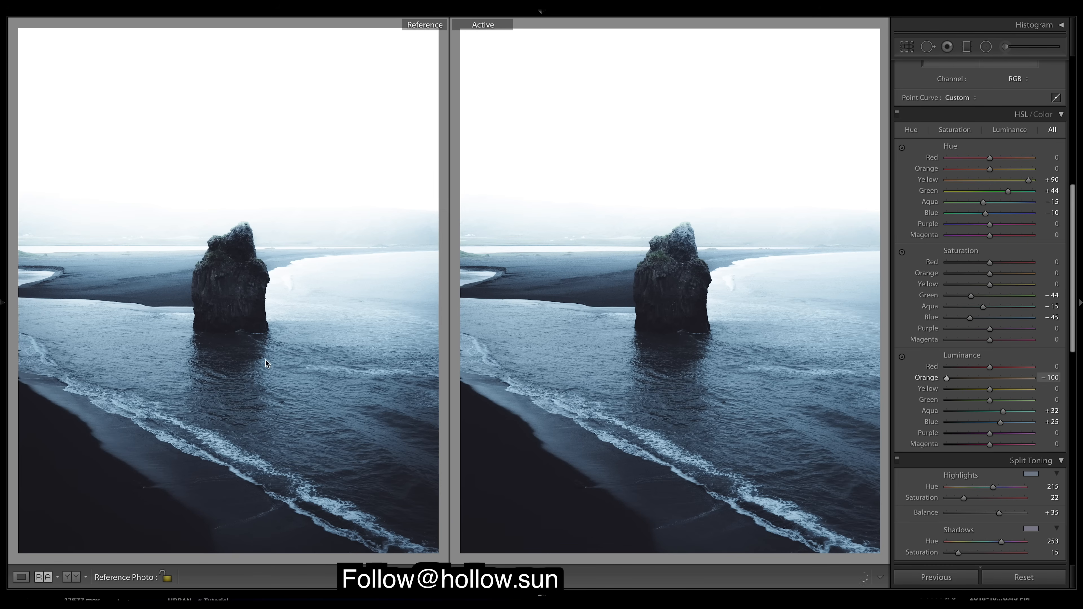
key(Return)
Reopen the graduated filters, readjust their positions above the horizon beside the rock, and leave the mask editing.
key(m)
drag(650, 319, 652, 324)
key(super+z)
drag(629, 208, 625, 220)
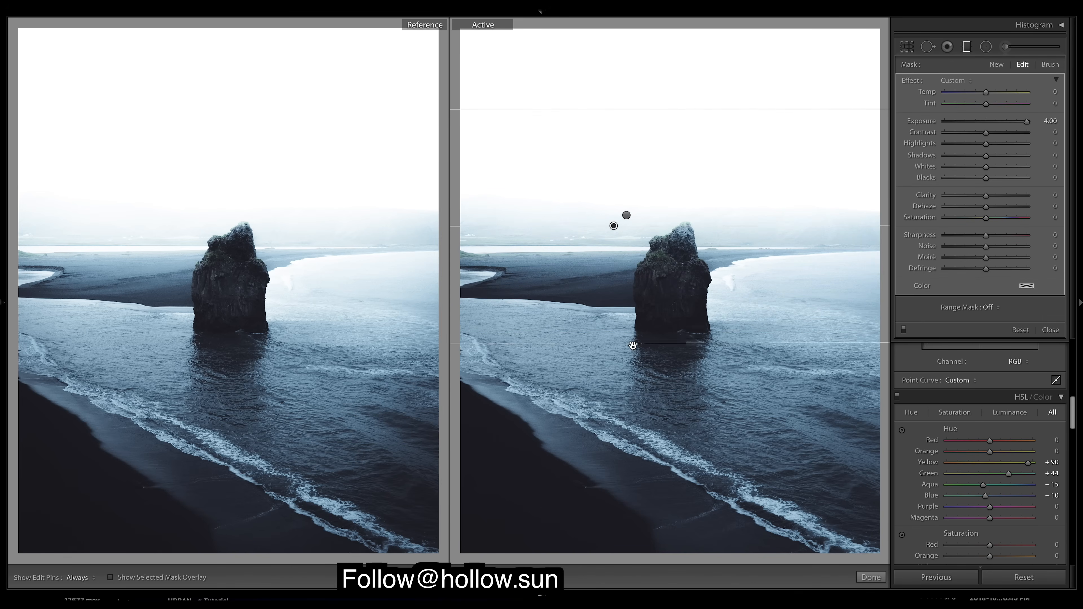
key(m)
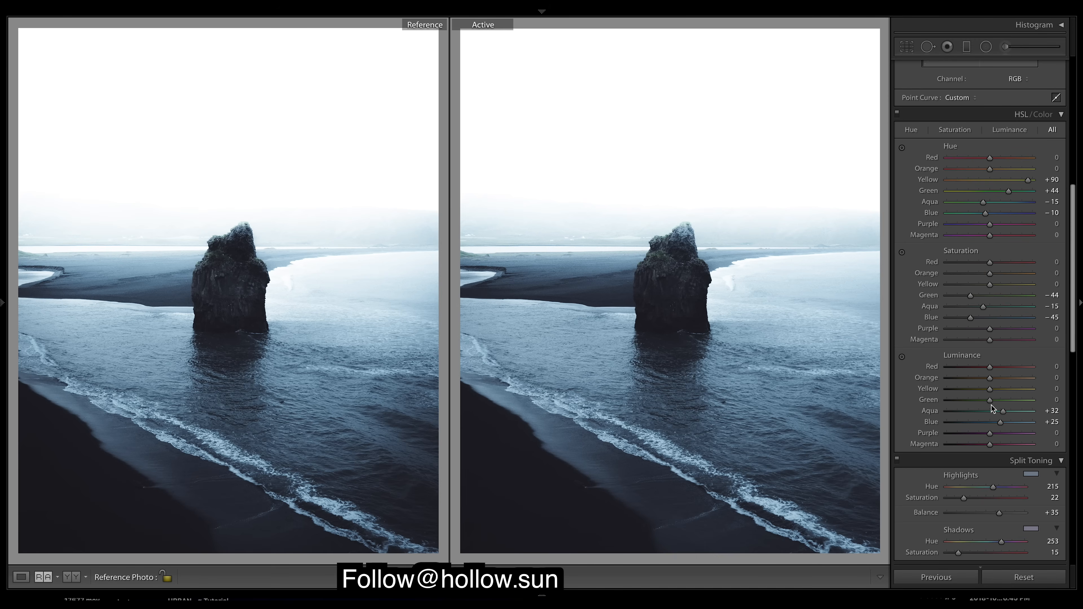
Raise the luminance of green to +28 and of yellow to +5.
drag(990, 401, 1001, 401)
Try a strong orange saturation change and a yellow saturation of +98, resetting each to 0.
drag(990, 273, 751, 295)
double_click(947, 276)
drag(990, 285, 1032, 301)
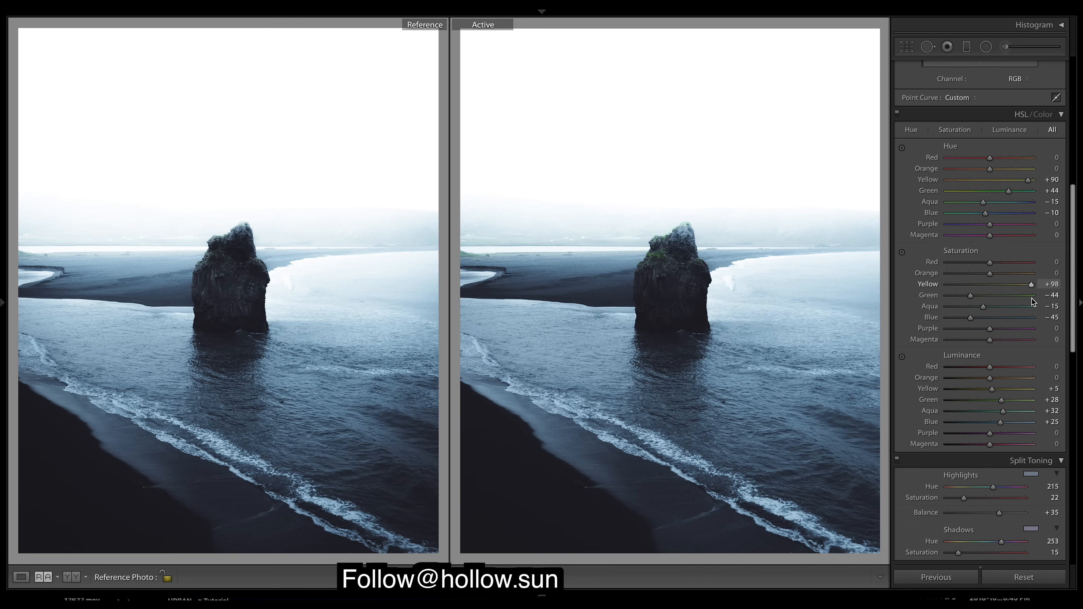
double_click(1000, 287)
Strengthen the post-crop vignette slightly by lowering its amount further.
scroll(997, 276, down, 10)
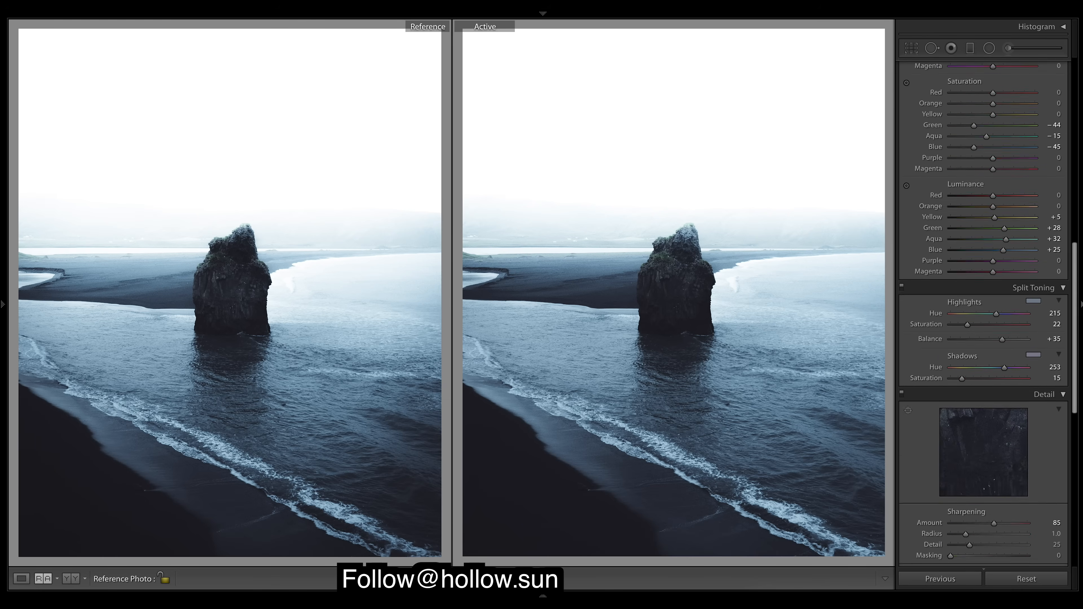
scroll(983, 299, down, 5)
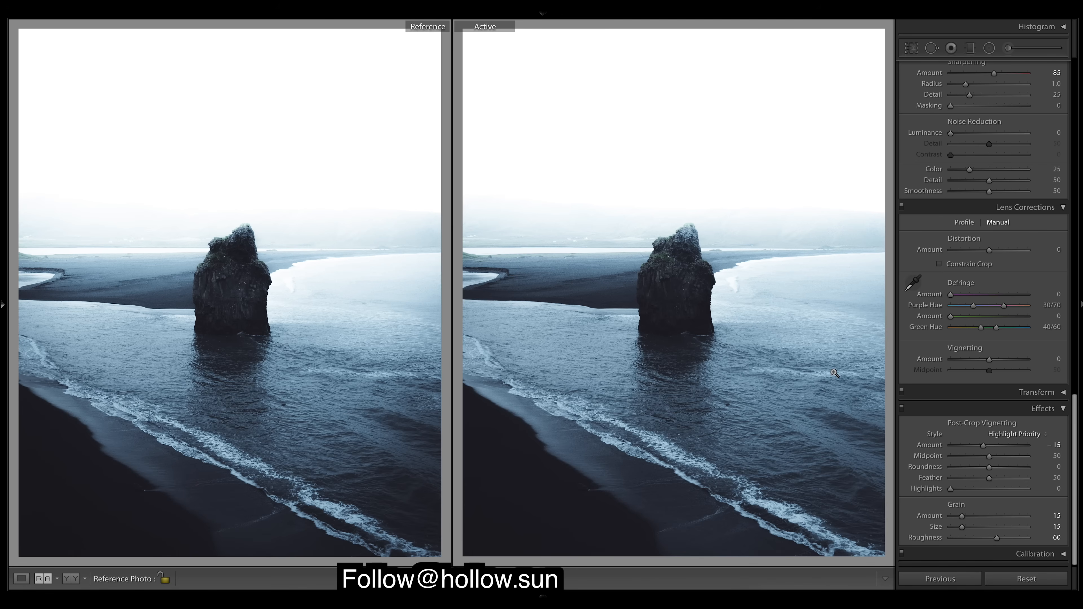
click(987, 251)
drag(984, 444, 978, 447)
Add an inverted radial filter over the lower part of the rock, raise its exposure slightly, and finish the mask editing.
drag(1077, 423, 1050, 86)
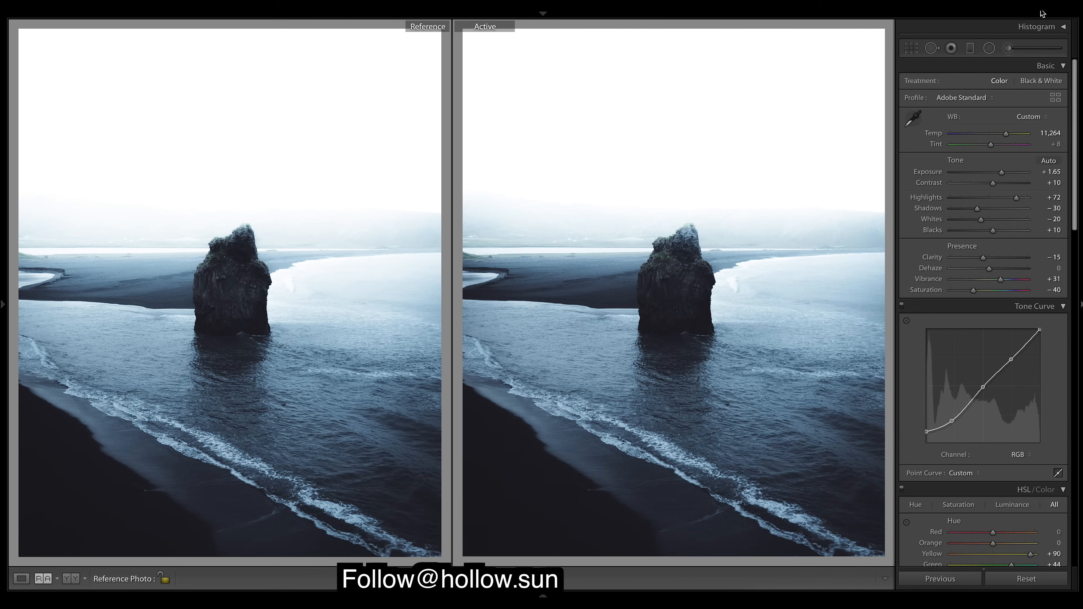
click(989, 48)
drag(673, 301, 705, 331)
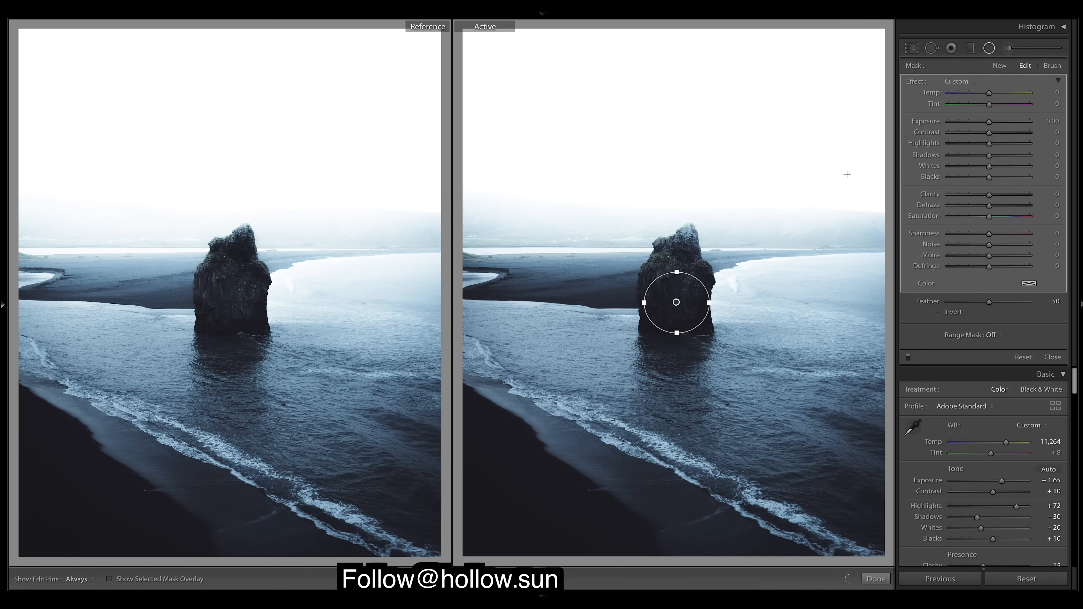
drag(992, 121, 990, 121)
click(936, 311)
drag(989, 122, 993, 121)
click(876, 579)
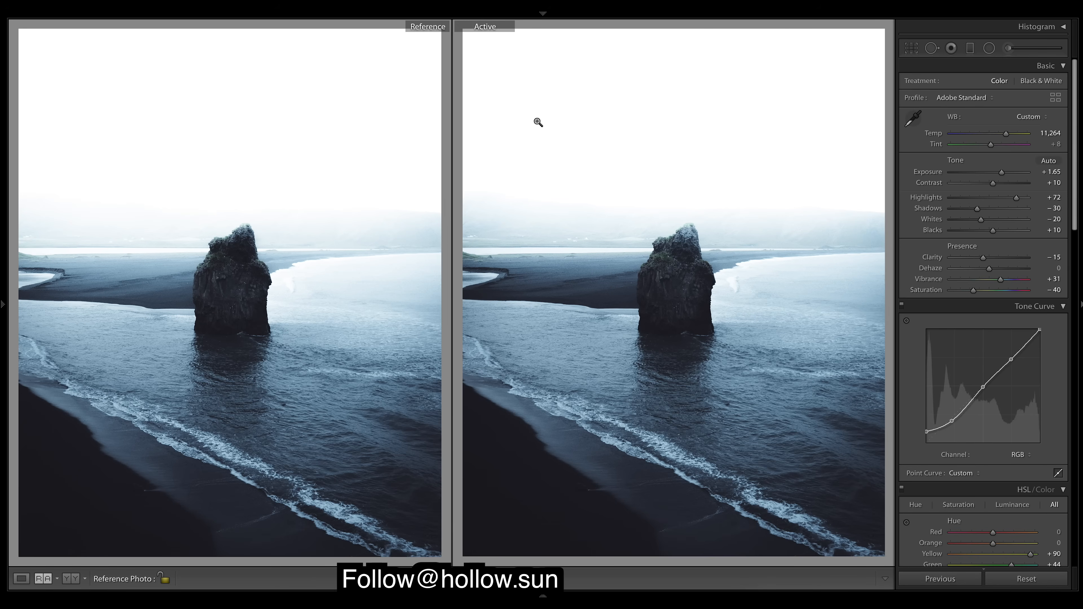
Try raising the photo's clarity to +43 and +34, and undo the clarity changes.
click(1005, 257)
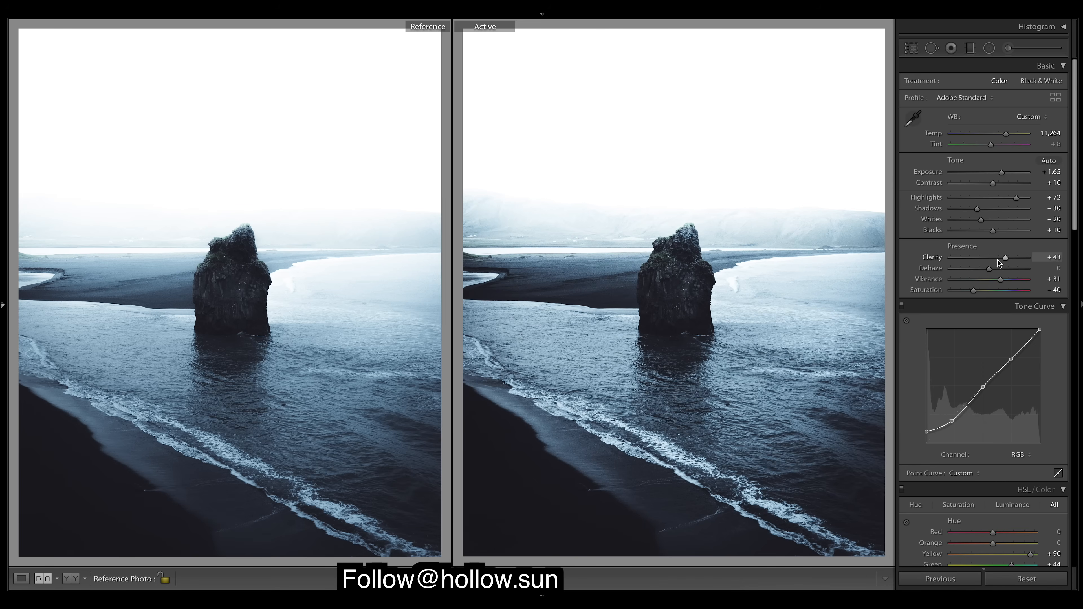
drag(1003, 258, 1001, 258)
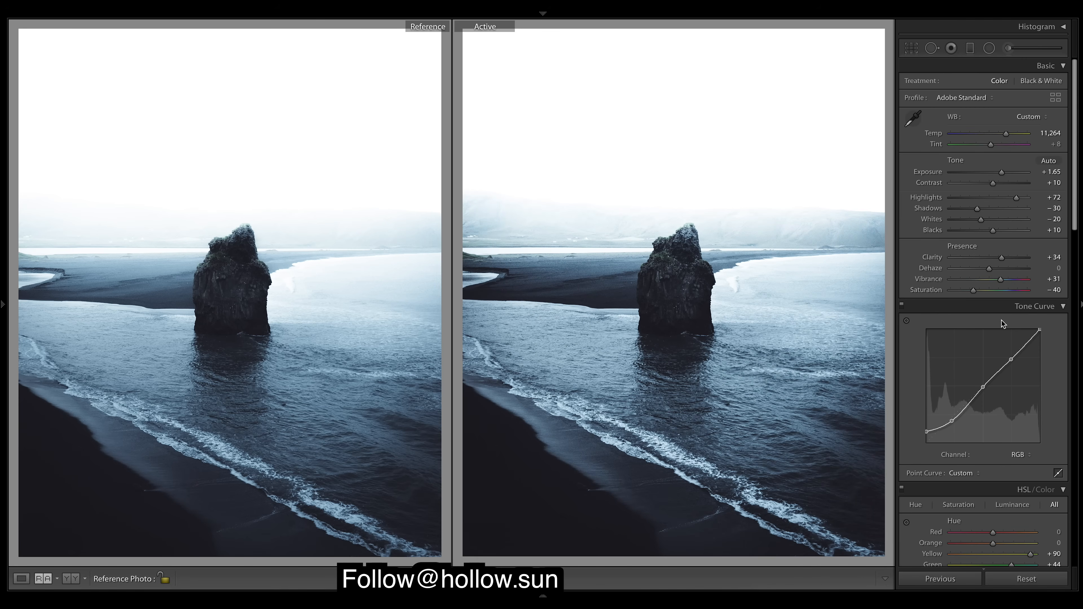
key(ctrl+z)
key(ctrl+z)
key(ctrl+z)
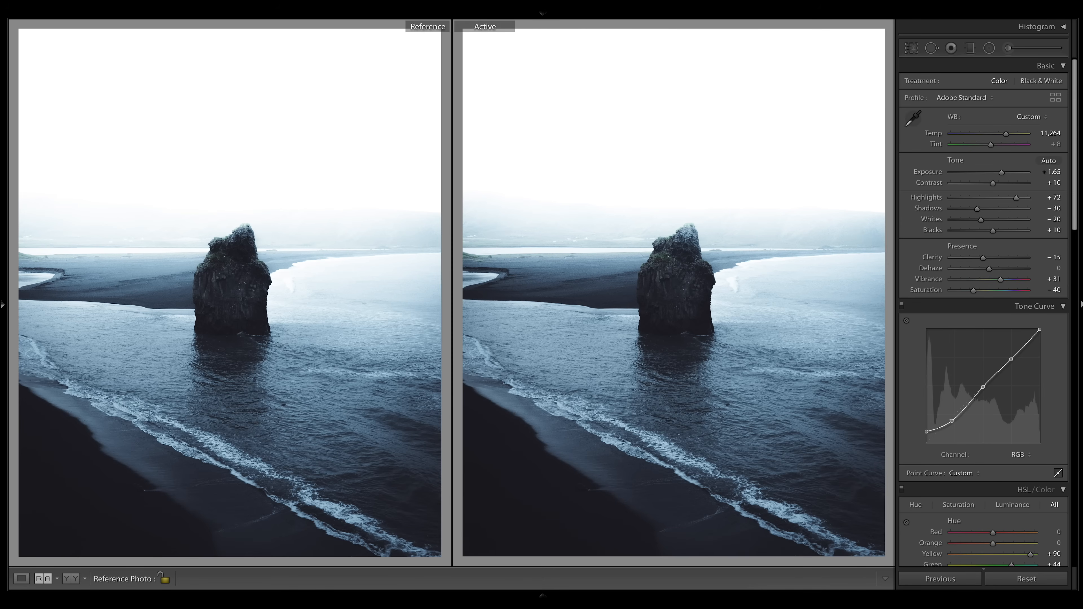
Reset all develop adjustments of the active photo.
key(ctrl+shift+r)
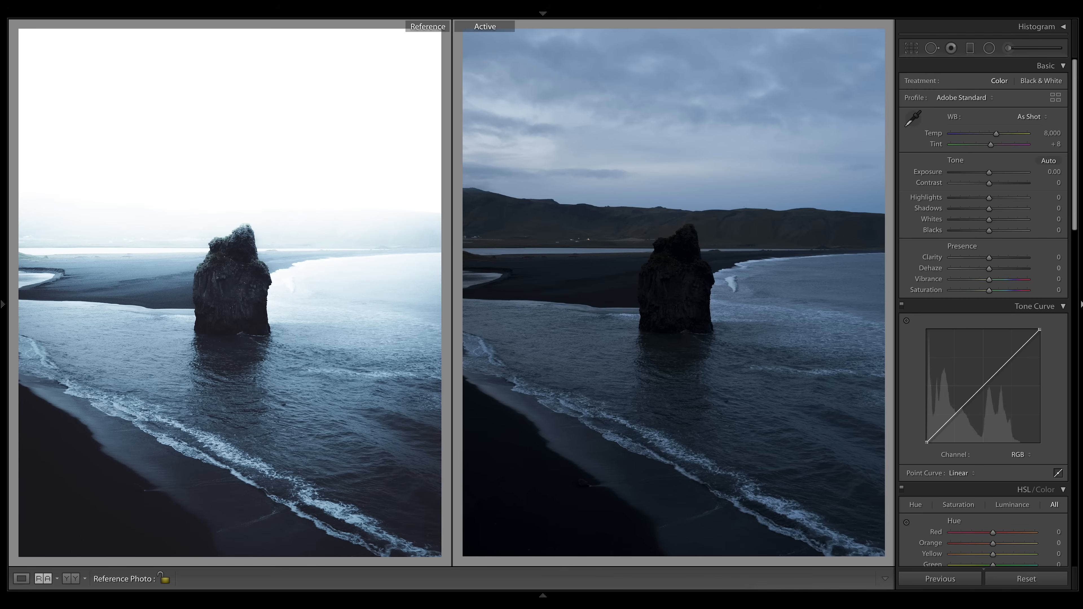